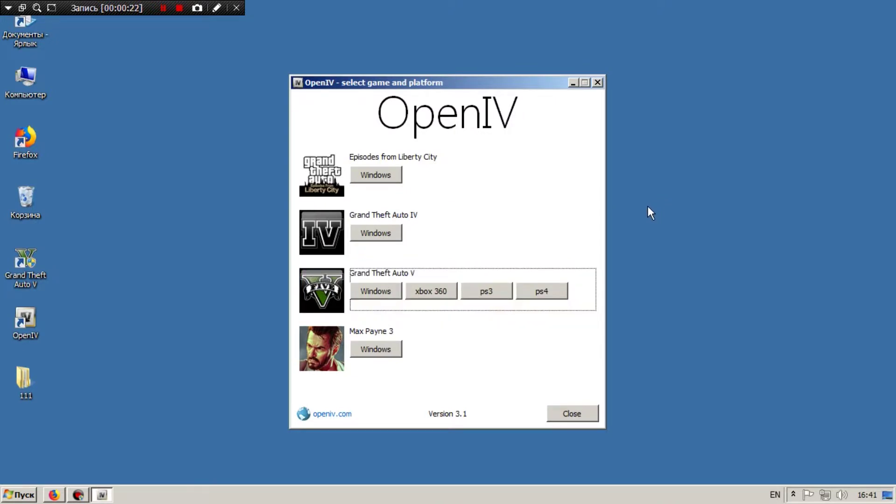
- Open the Windows version of Grand Theft Auto V in OpenIV and move its window beside the desktop icons
{"action": "left_click", "coordinate": [380, 291]}
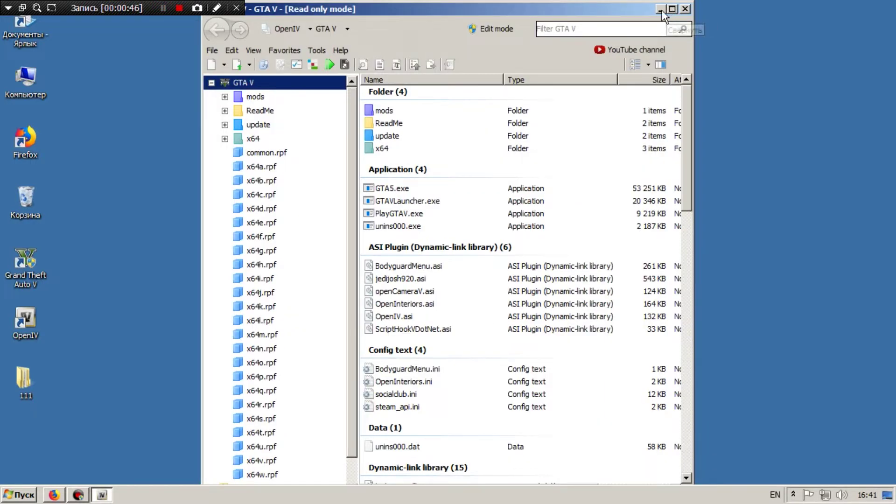
{"action": "left_click_drag", "start_coordinate": [600, 10], "coordinate": [369, 10]}
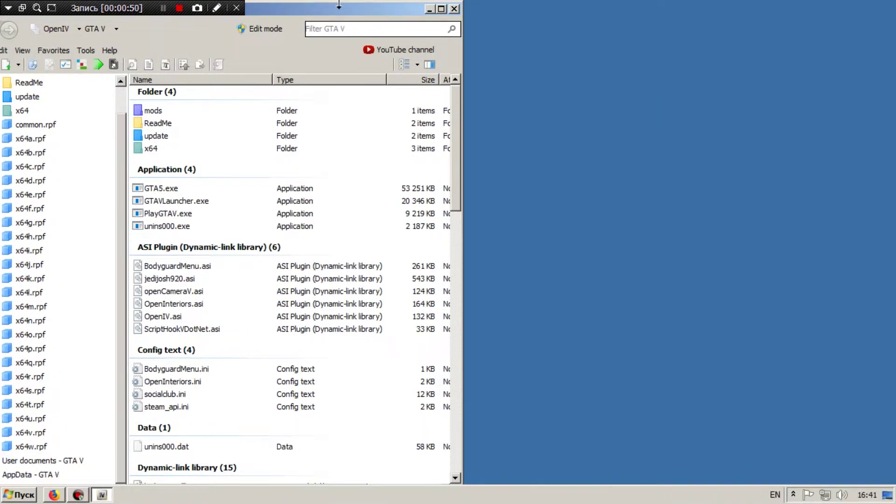
{"action": "left_click_drag", "start_coordinate": [373, 5], "coordinate": [438, 12]}
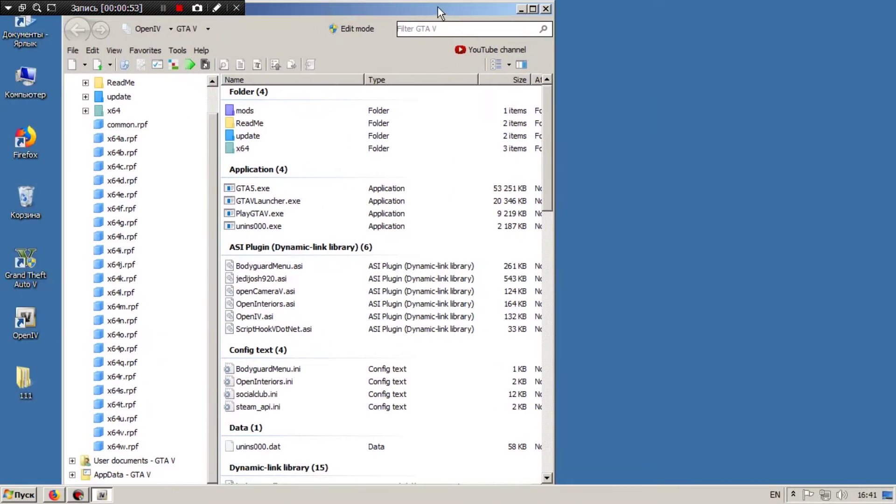
- Extract the fcac42-United States Army 1.3 archive on drive D into a folder of the same name
{"action": "double_click", "coordinate": [26, 79]}
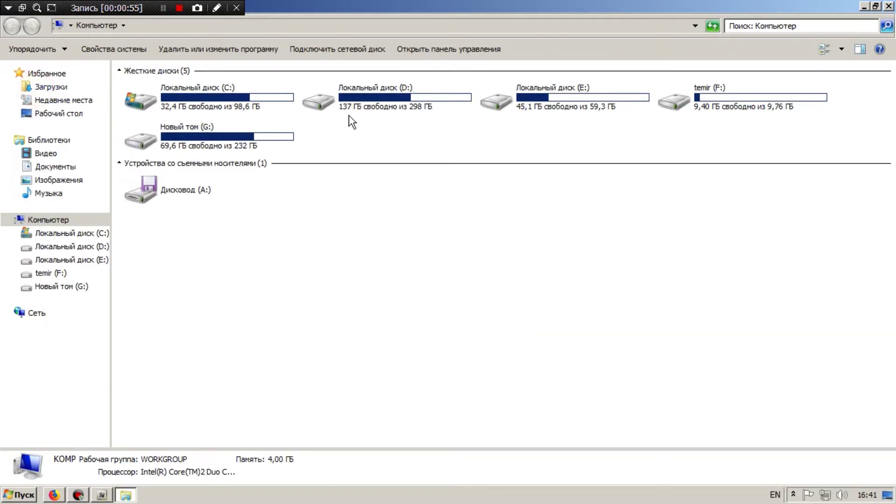
{"action": "left_click", "coordinate": [420, 105]}
{"action": "double_click", "coordinate": [419, 105]}
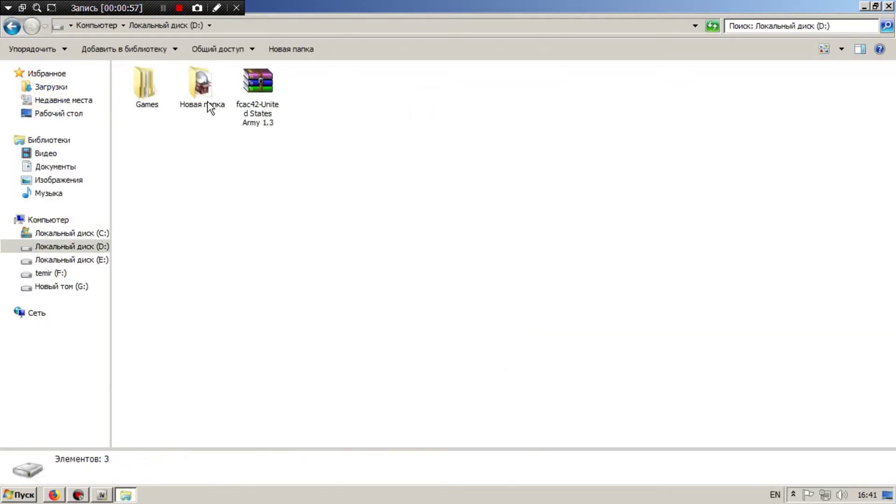
{"action": "right_click", "coordinate": [265, 102]}
{"action": "left_click", "coordinate": [300, 168]}
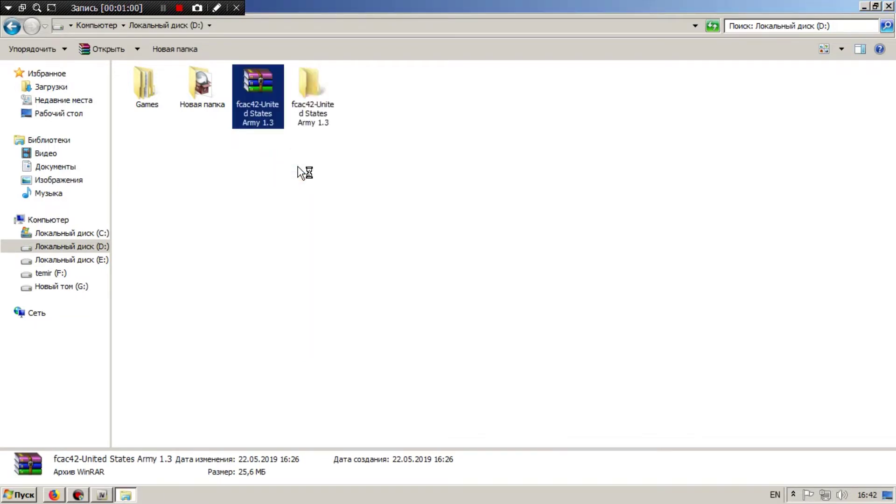
- Open the s_m_y_blackops_01 folder inside the extracted United States Army 1.3 mod and view its preview image 7
{"action": "left_click", "coordinate": [323, 116]}
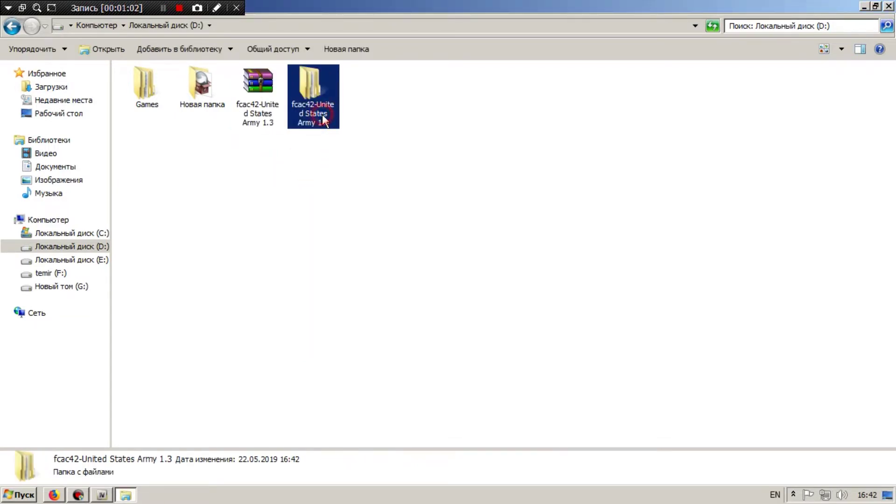
{"action": "double_click", "coordinate": [322, 117]}
{"action": "double_click", "coordinate": [181, 137]}
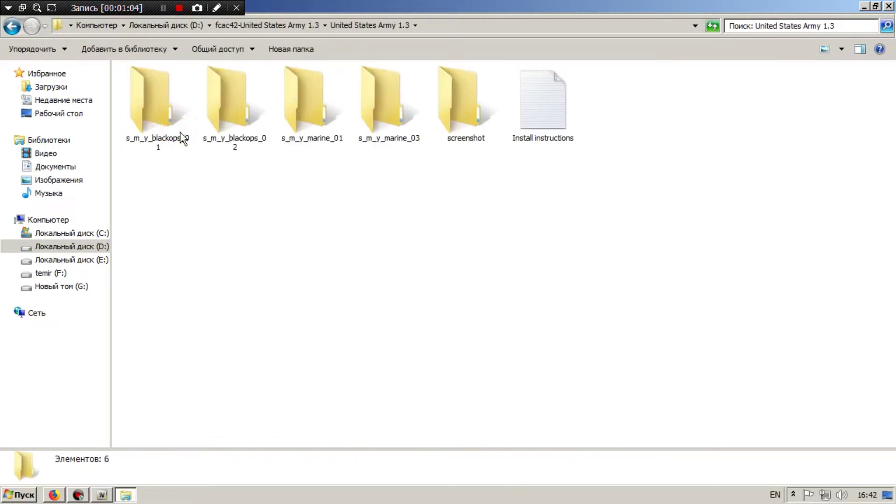
{"action": "left_click", "coordinate": [171, 132]}
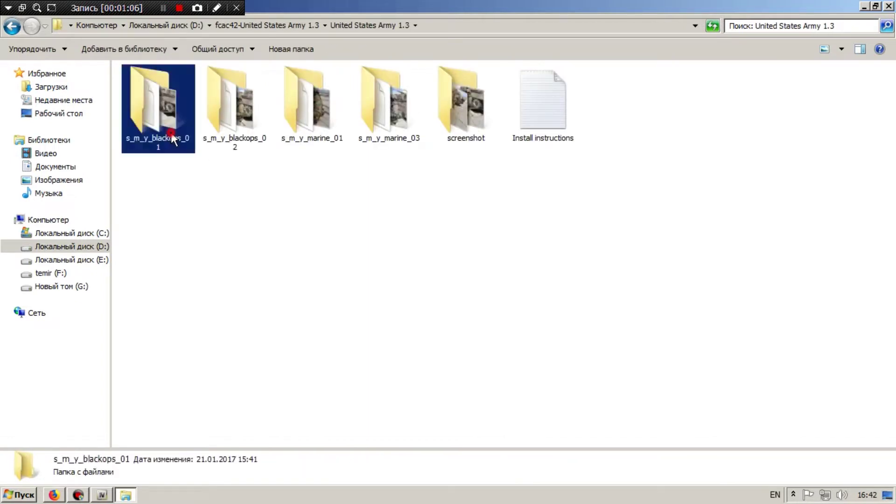
{"action": "double_click", "coordinate": [170, 133]}
{"action": "double_click", "coordinate": [167, 122]}
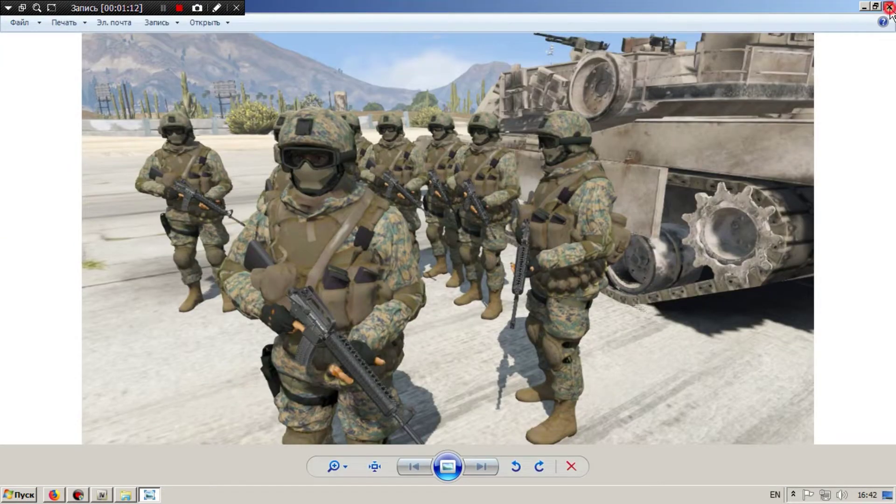
{"action": "left_click", "coordinate": [889, 7]}
- Place the s_m_y_blackops_01 folder window beside OpenIV and switch OpenIV to edit mode
{"action": "left_click", "coordinate": [876, 7]}
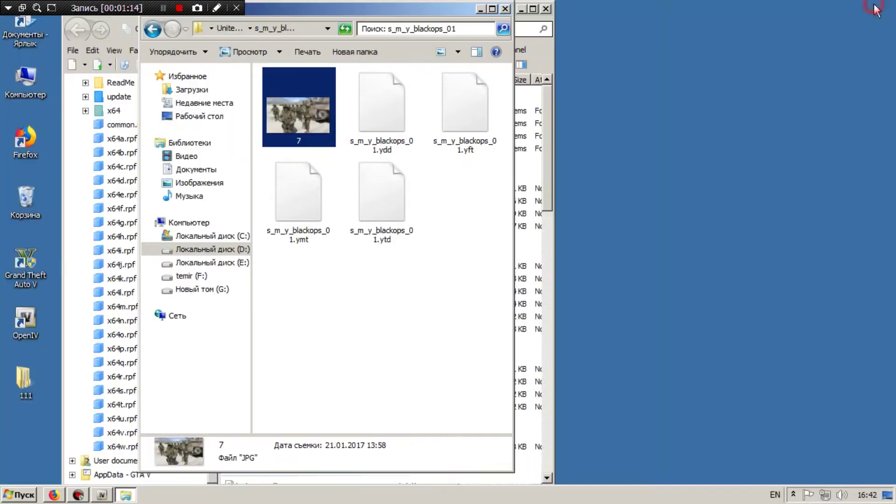
{"action": "left_click_drag", "start_coordinate": [356, 15], "coordinate": [786, 13]}
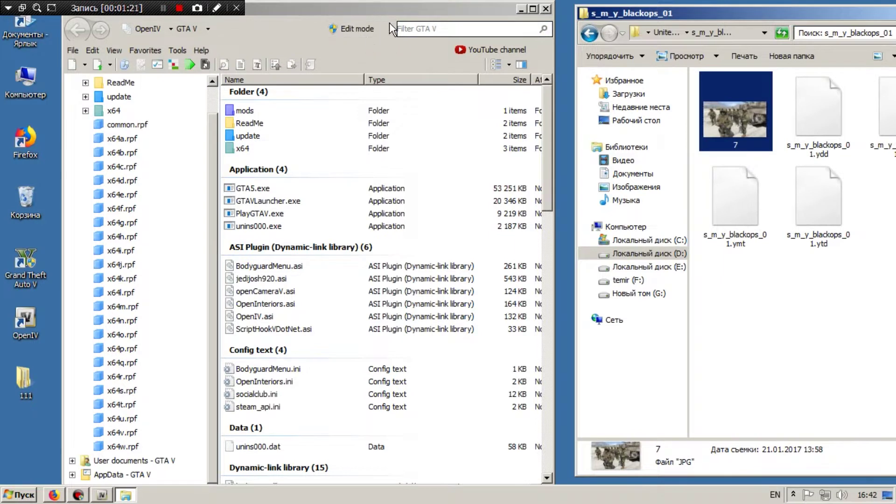
{"action": "left_click", "coordinate": [353, 29]}
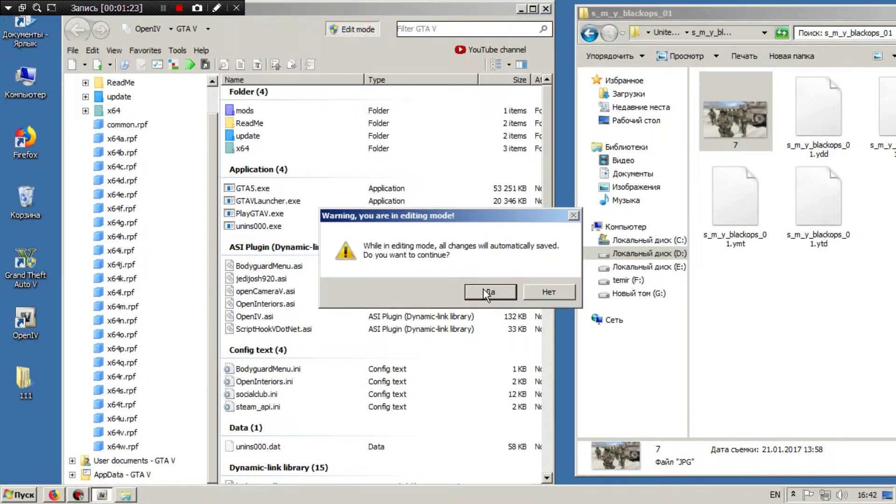
{"action": "left_click", "coordinate": [483, 288]}
- Open the x64e.rpf archive from the GTA V root and copy it to the mods folder
{"action": "left_click_drag", "start_coordinate": [547, 106], "coordinate": [550, 337]}
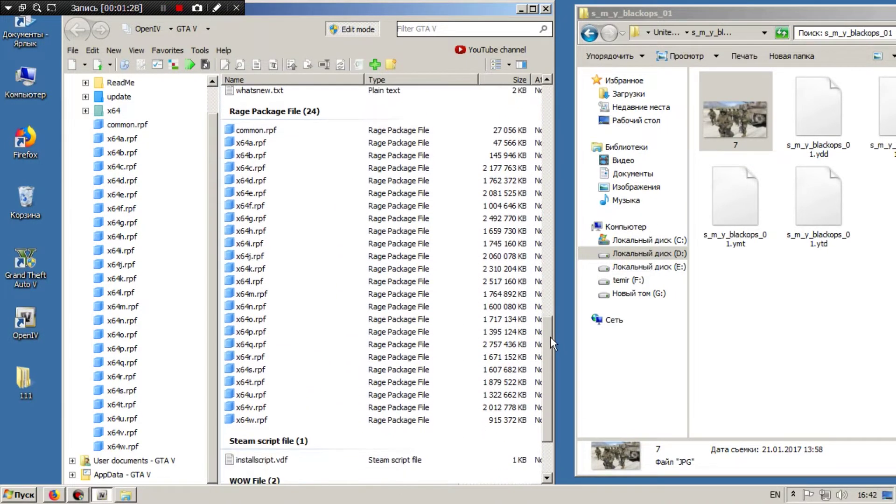
{"action": "left_click", "coordinate": [256, 195]}
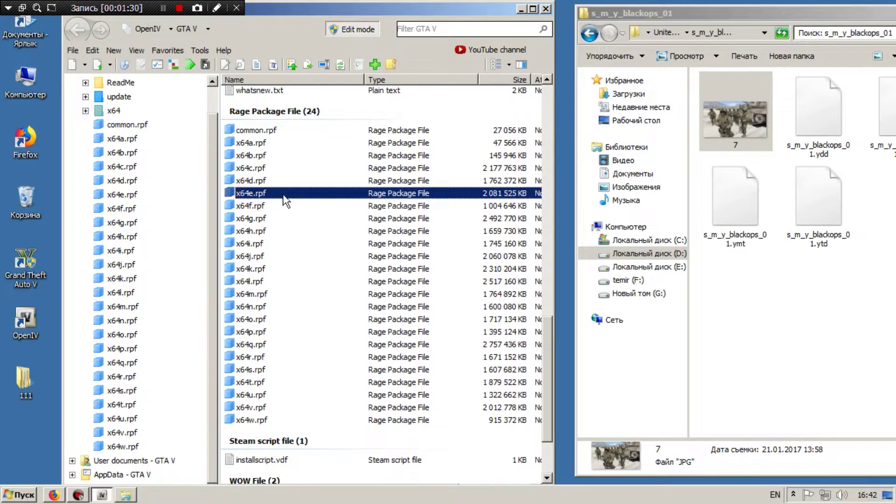
{"action": "double_click", "coordinate": [260, 195]}
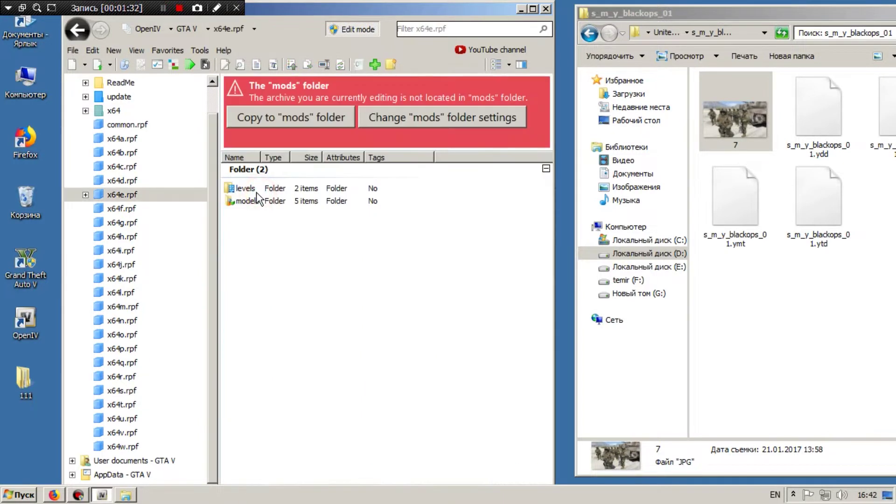
{"action": "left_click", "coordinate": [285, 117]}
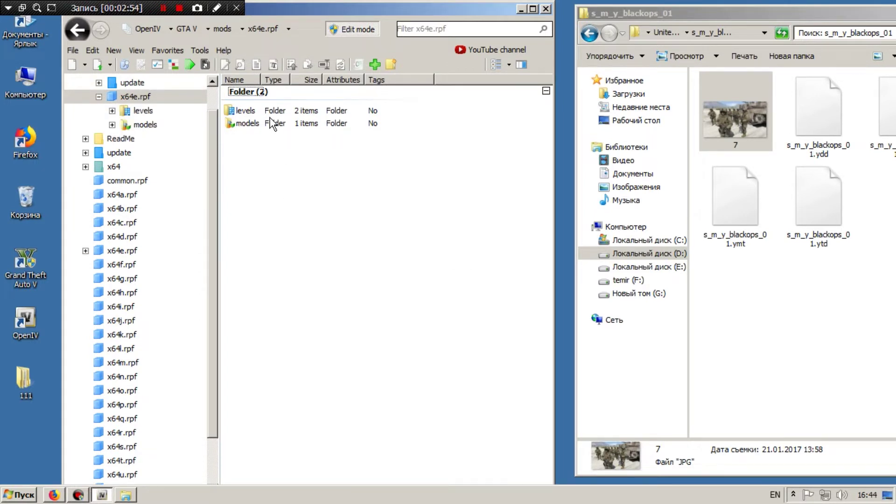
- Open componentpeds_s_m_y.rpf in models/cdimages within the mods copy of x64e.rpf
{"action": "double_click", "coordinate": [272, 125]}
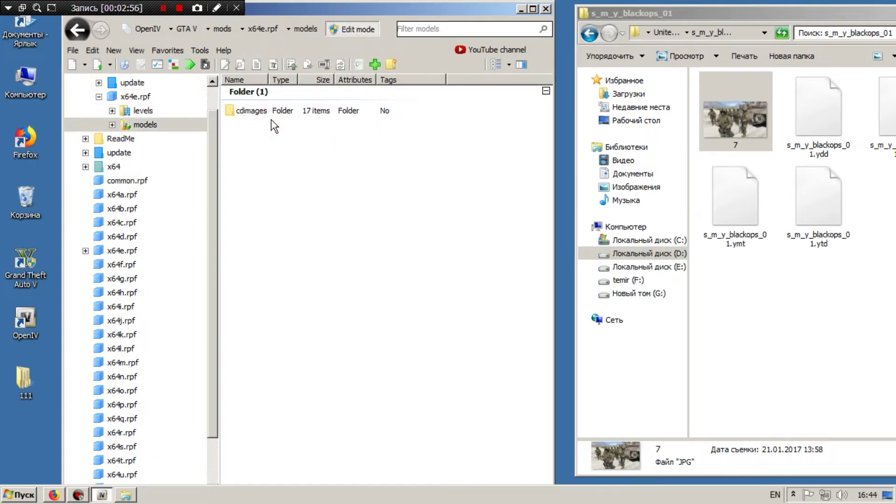
{"action": "double_click", "coordinate": [271, 110]}
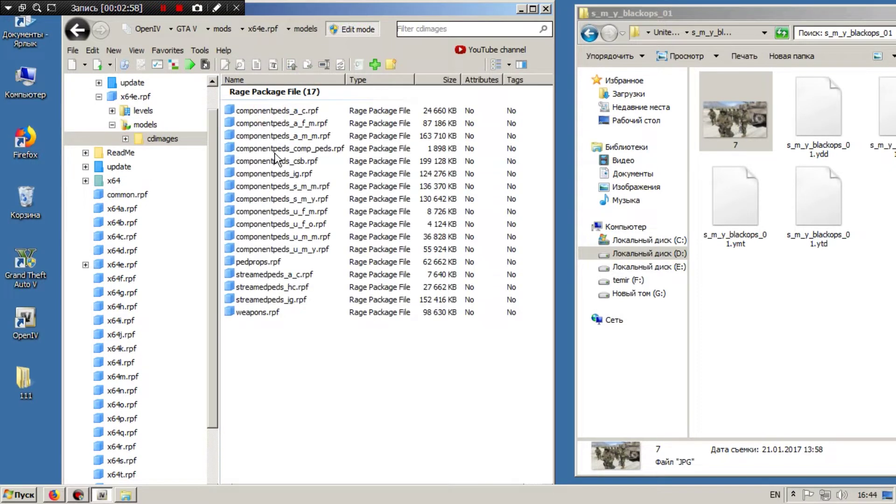
{"action": "left_click", "coordinate": [309, 201]}
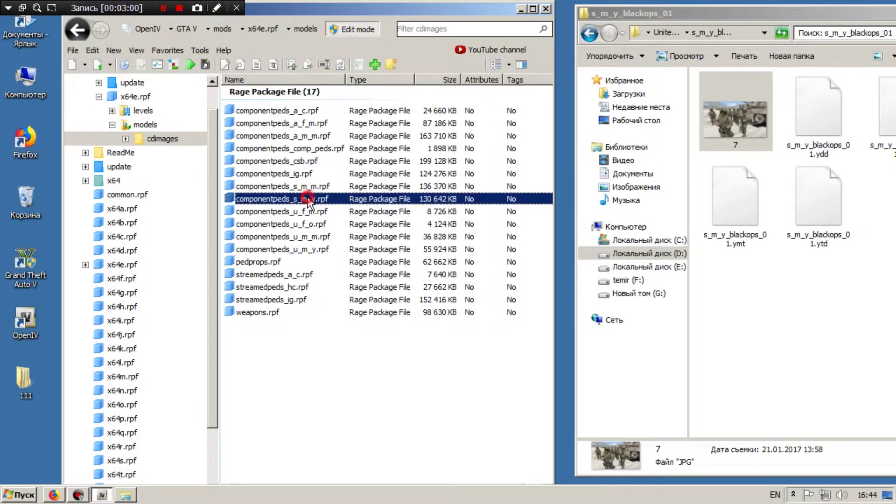
{"action": "double_click", "coordinate": [287, 199]}
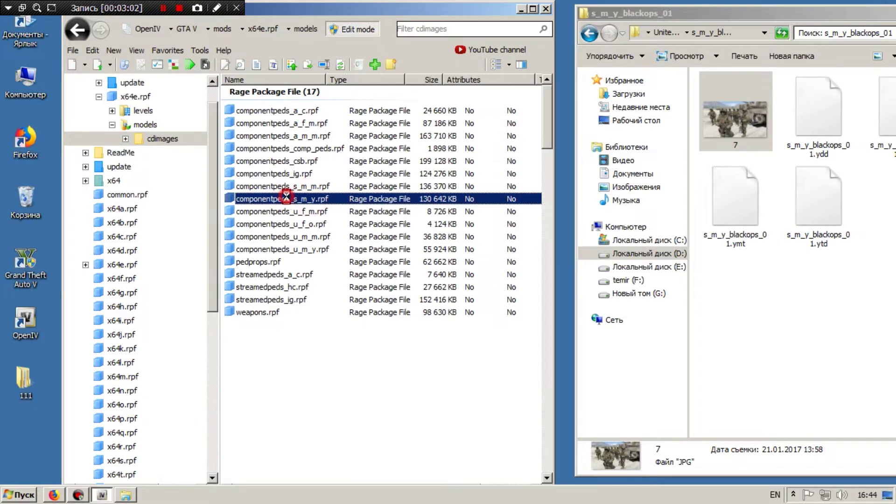
- Open the original s_m_y_blackops_01.ydd in the model viewer and maximize the viewer window
{"action": "left_click_drag", "start_coordinate": [544, 114], "coordinate": [547, 116]}
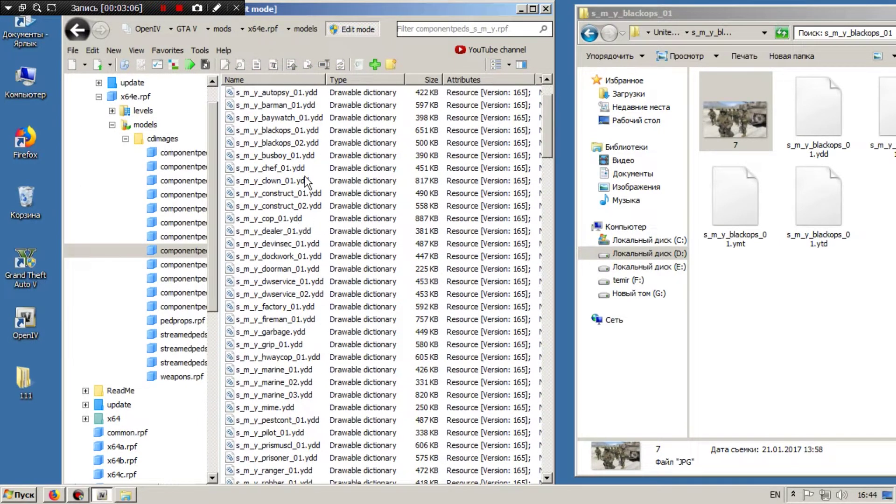
{"action": "left_click", "coordinate": [295, 132]}
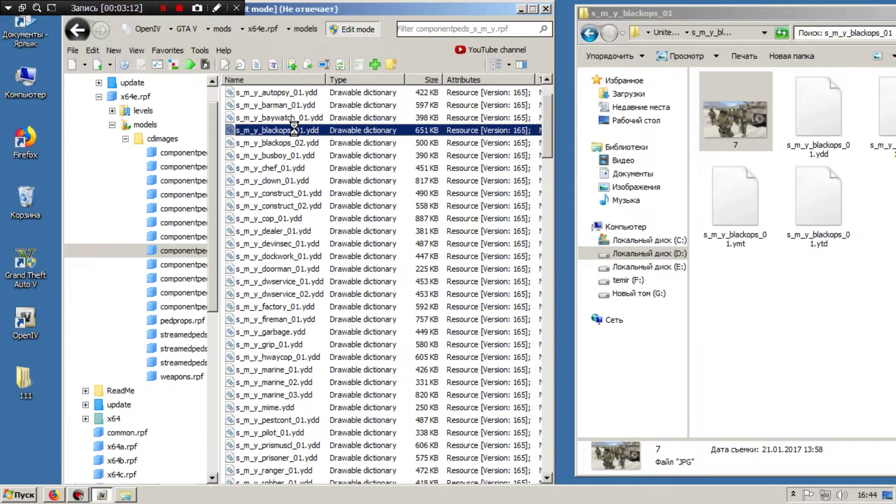
{"action": "left_click", "coordinate": [112, 492]}
{"action": "left_click", "coordinate": [107, 477]}
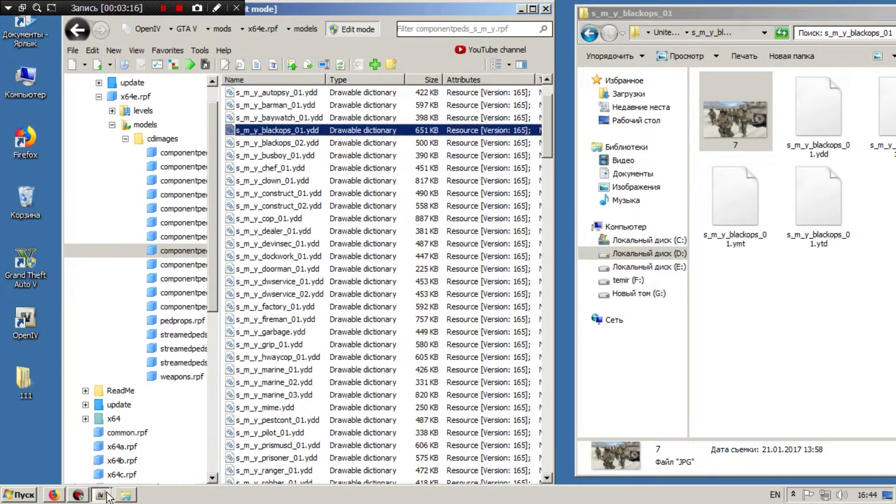
{"action": "left_click", "coordinate": [109, 495]}
{"action": "left_click", "coordinate": [105, 451]}
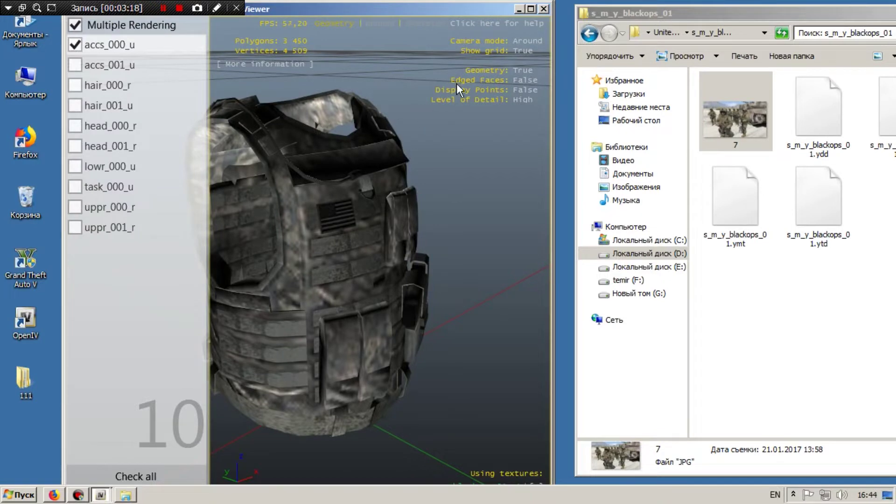
{"action": "left_click", "coordinate": [530, 8]}
- Inspect the original soldier model with accs_001_u, hair_001_u, head_000_r and lowr_000_u displayed, and close the viewer
{"action": "left_click_drag", "start_coordinate": [541, 85], "coordinate": [471, 176]}
{"action": "left_click", "coordinate": [8, 61]}
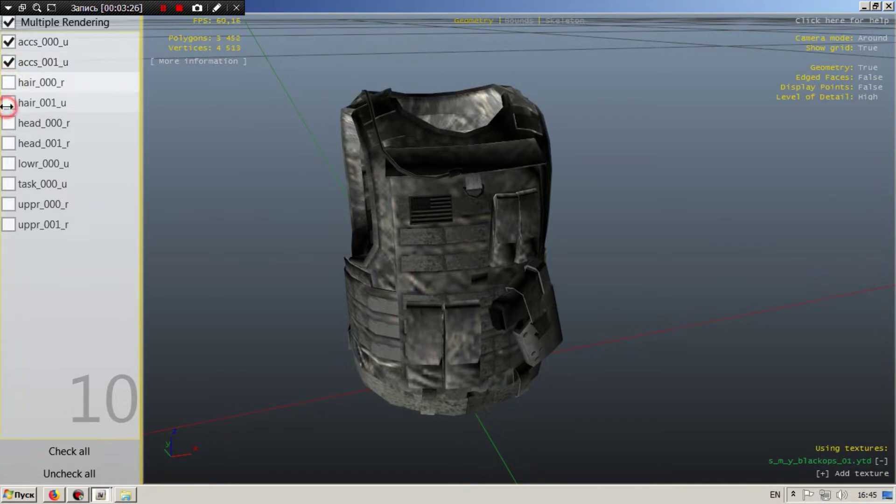
{"action": "left_click", "coordinate": [7, 107]}
{"action": "left_click", "coordinate": [9, 122]}
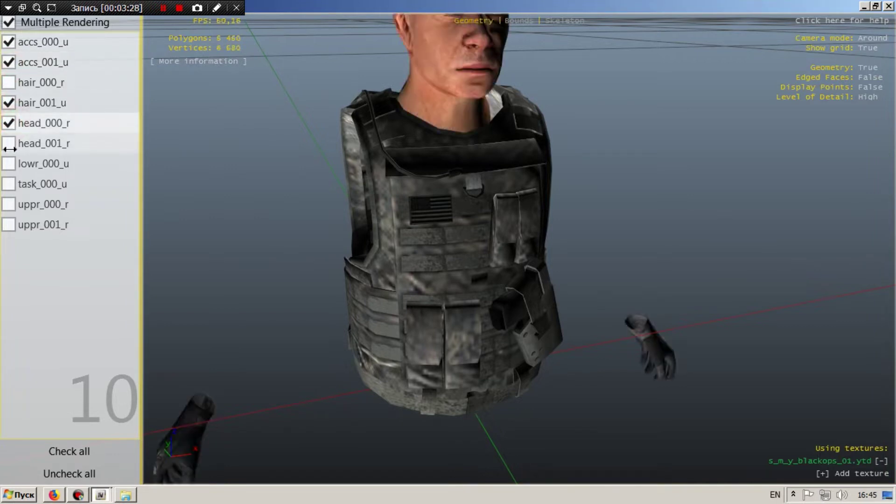
{"action": "left_click", "coordinate": [11, 164]}
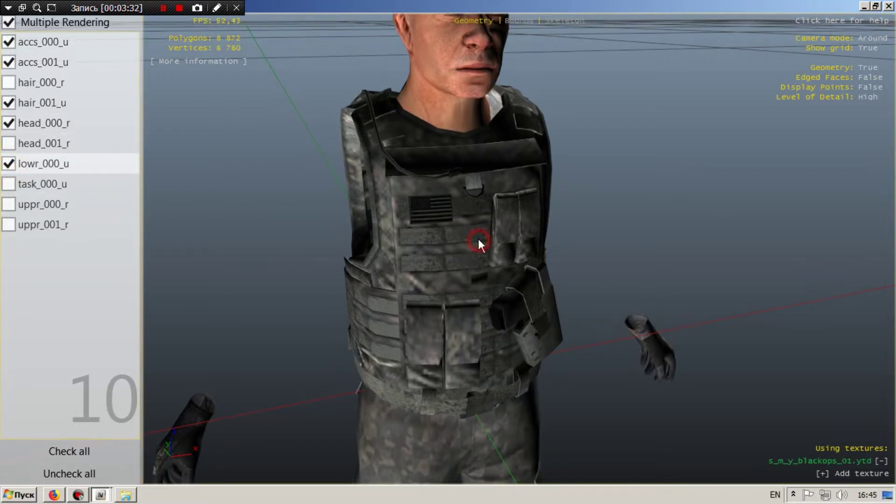
{"action": "left_click_drag", "start_coordinate": [716, 309], "coordinate": [614, 245]}
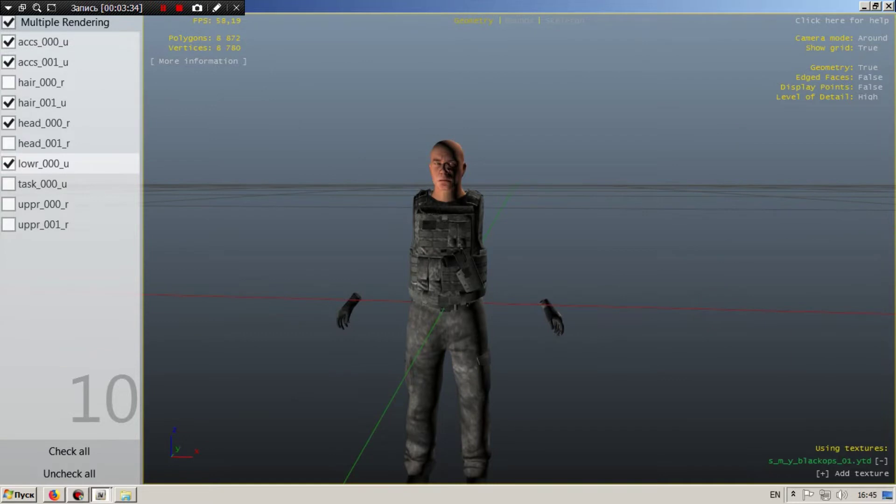
{"action": "left_click", "coordinate": [889, 6]}
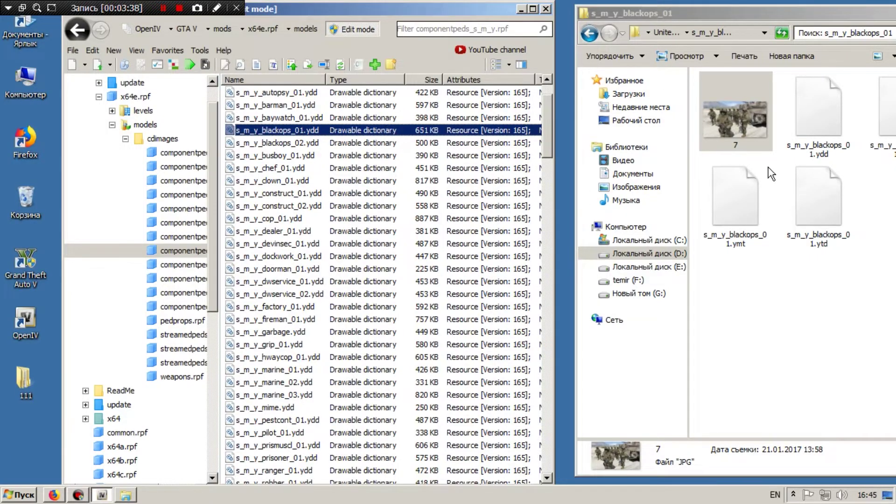
- Copy the four s_m_y_blackops_01 mod files (ydd, yft, ymt and ytd) into componentpeds_s_m_y.rpf
{"action": "left_click_drag", "start_coordinate": [640, 21], "coordinate": [759, 21]}
{"action": "left_click_drag", "start_coordinate": [739, 7], "coordinate": [740, 10]}
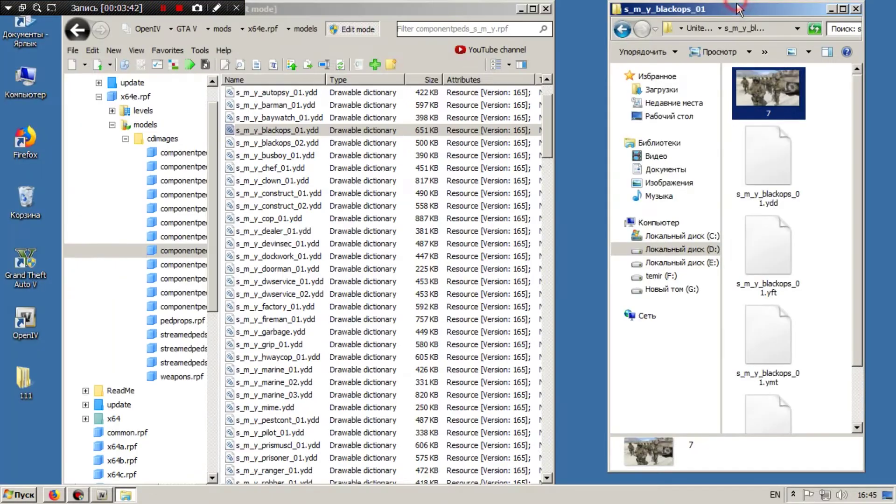
{"action": "left_click_drag", "start_coordinate": [831, 87], "coordinate": [820, 392]}
{"action": "left_click_drag", "start_coordinate": [811, 147], "coordinate": [746, 441]}
{"action": "left_click_drag", "start_coordinate": [769, 208], "coordinate": [300, 169]}
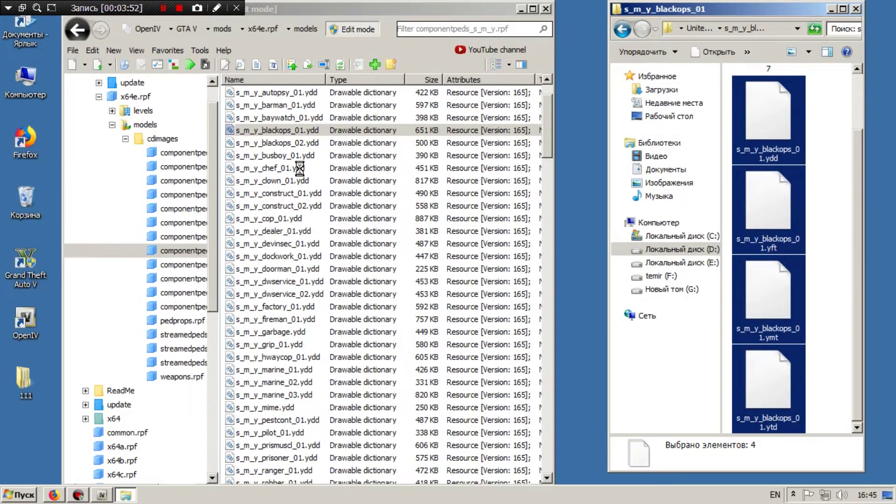
- Open the replaced s_m_y_blackops_01.ydd in the model viewer to check the new soldier model
{"action": "left_click", "coordinate": [292, 132]}
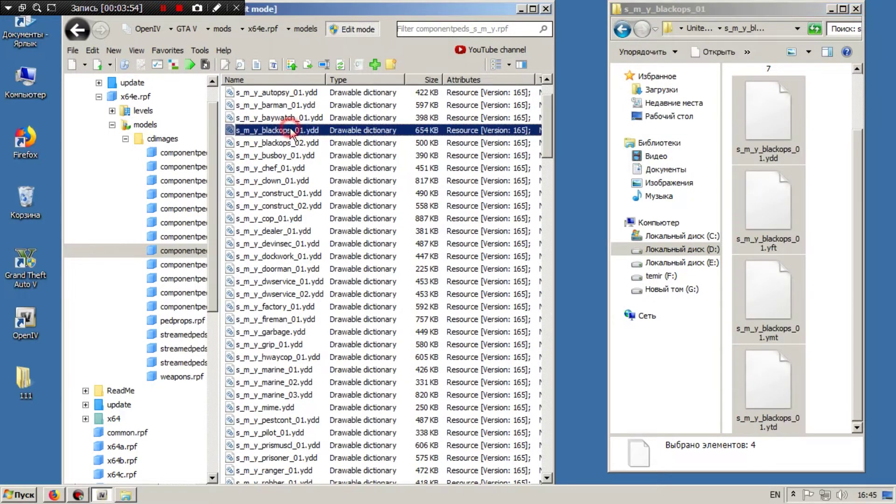
{"action": "left_click", "coordinate": [294, 130]}
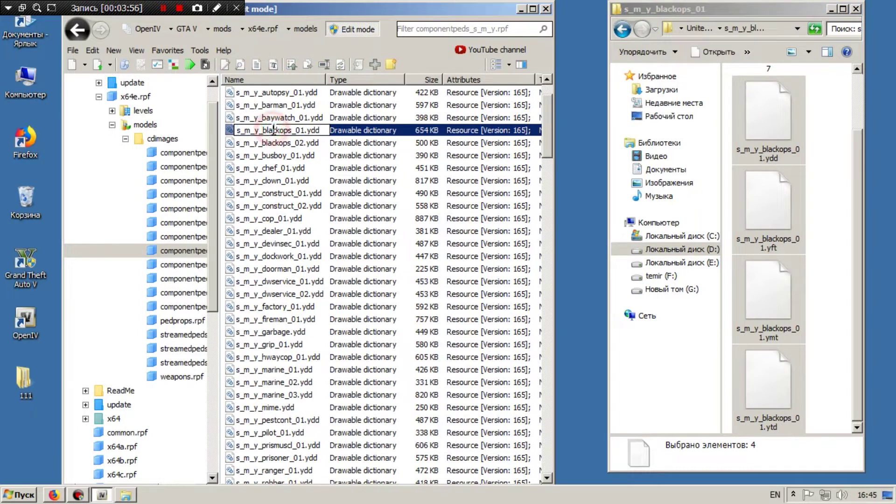
{"action": "left_click", "coordinate": [280, 145]}
{"action": "left_click", "coordinate": [280, 131]}
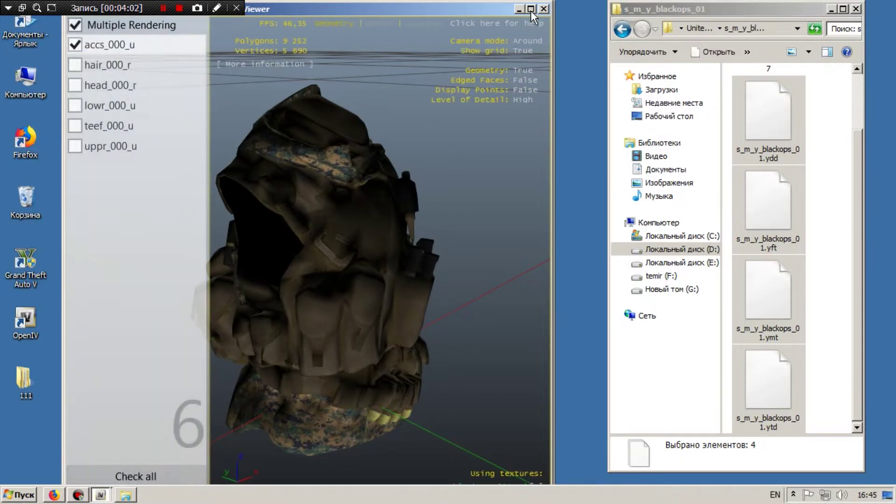
- Maximize the model viewer and display hair_000_r, head_000_r, lowr_000_u, teef_000_u and uppr_000_u along with accs_000_u
{"action": "left_click", "coordinate": [530, 9]}
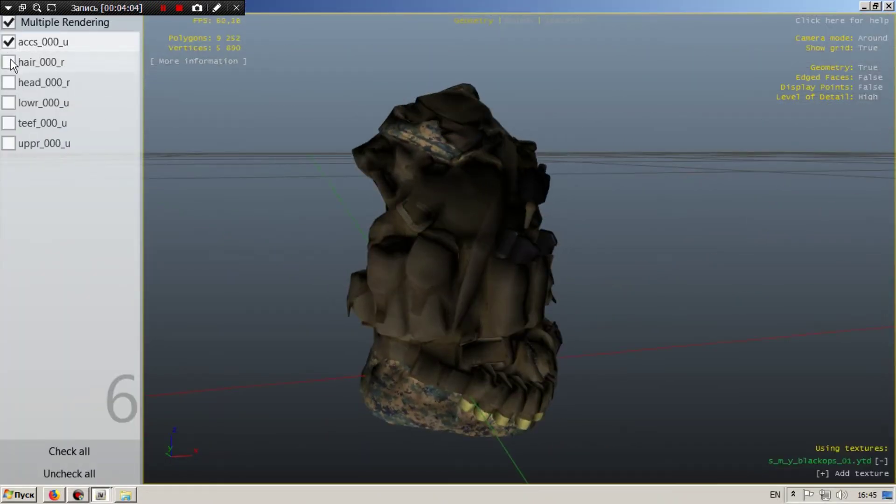
{"action": "left_click", "coordinate": [9, 63]}
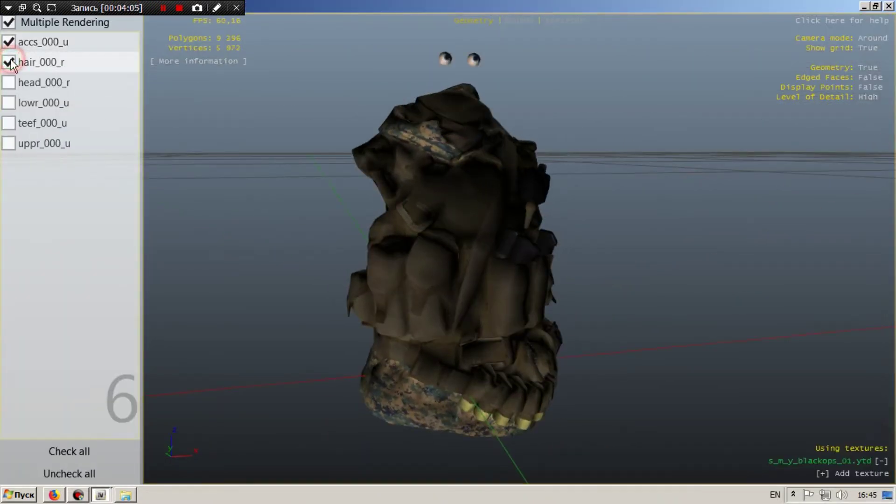
{"action": "left_click", "coordinate": [9, 83]}
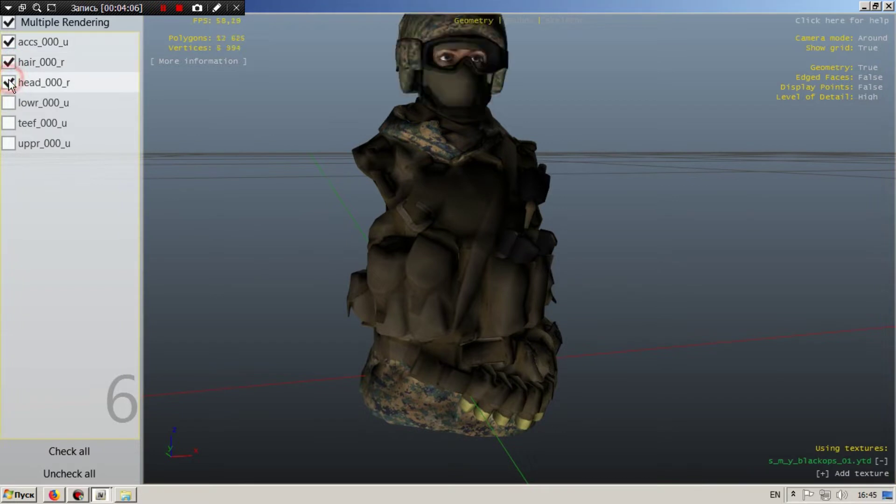
{"action": "left_click", "coordinate": [10, 103]}
{"action": "left_click", "coordinate": [9, 123]}
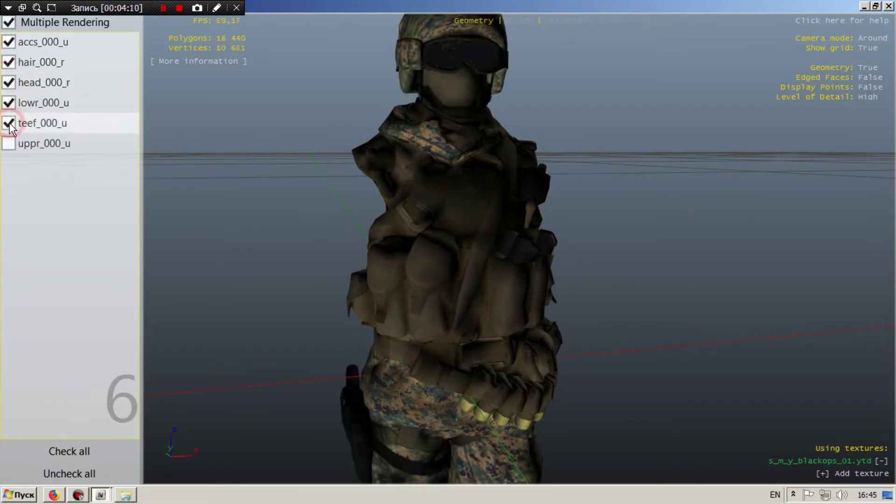
{"action": "left_click", "coordinate": [10, 144]}
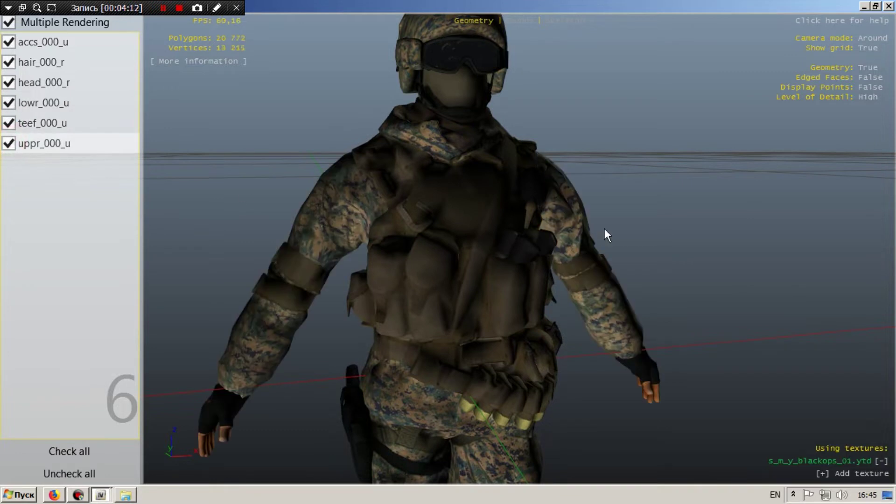
- Inspect the complete replaced s_m_y_blackops_01 soldier from several angles, and close the model viewer
{"action": "scroll", "coordinate": [551, 225], "scroll_direction": "down", "scroll_amount": 5}
{"action": "scroll", "coordinate": [552, 225], "scroll_direction": "up", "scroll_amount": 2}
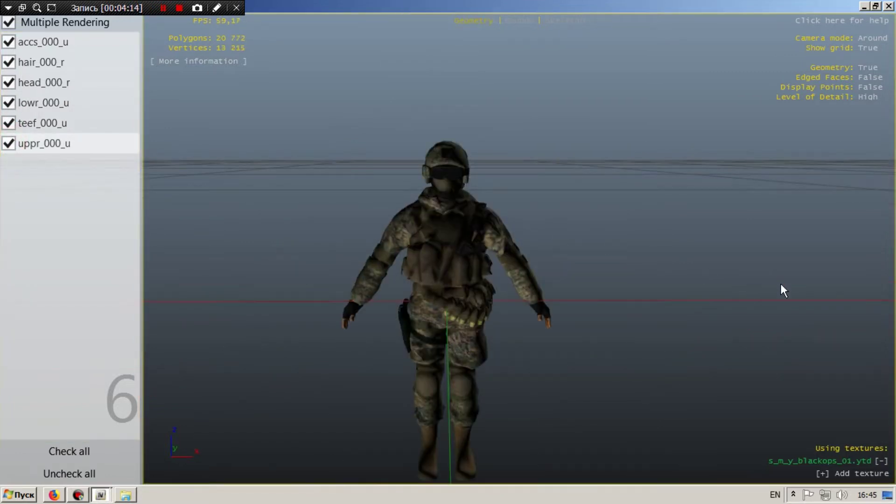
{"action": "left_click_drag", "start_coordinate": [783, 291], "coordinate": [200, 292]}
{"action": "left_click_drag", "start_coordinate": [708, 336], "coordinate": [304, 276]}
{"action": "left_click_drag", "start_coordinate": [747, 276], "coordinate": [594, 326]}
{"action": "left_click_drag", "start_coordinate": [673, 314], "coordinate": [595, 319]}
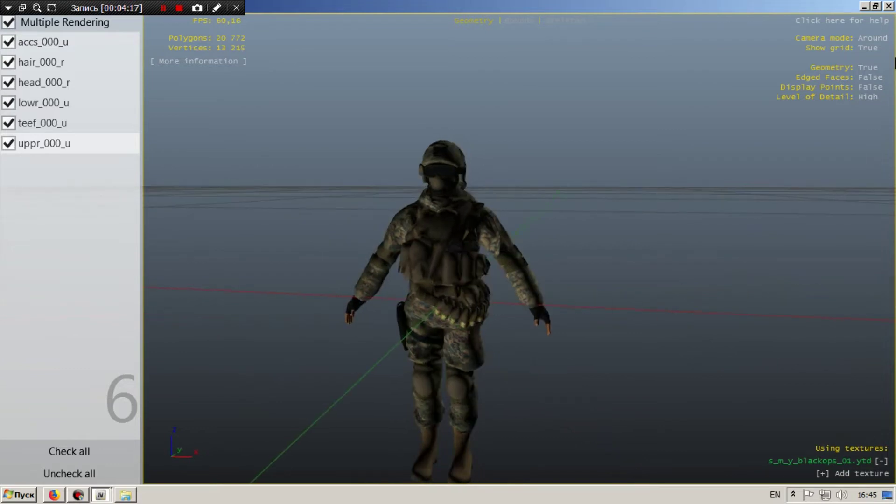
{"action": "left_click", "coordinate": [889, 7]}
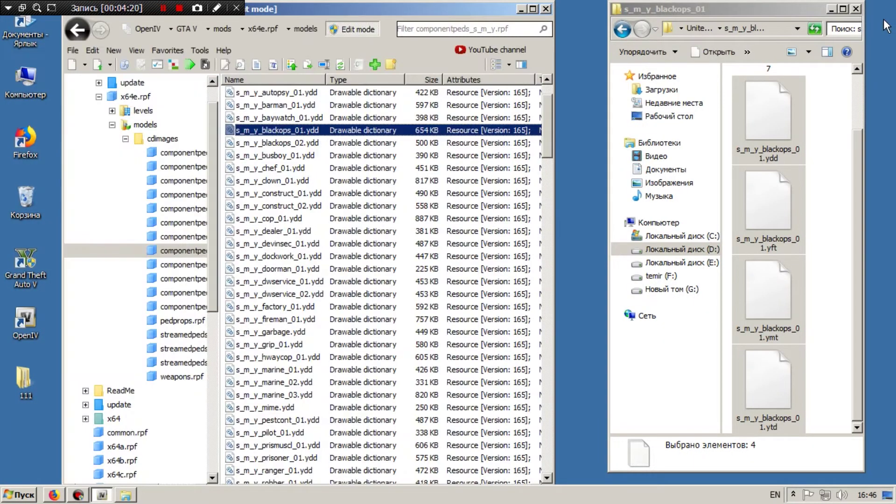
- Open the mod's s_m_y_blackops_02 folder, view its preview image 9, and close the image
{"action": "left_click", "coordinate": [623, 29]}
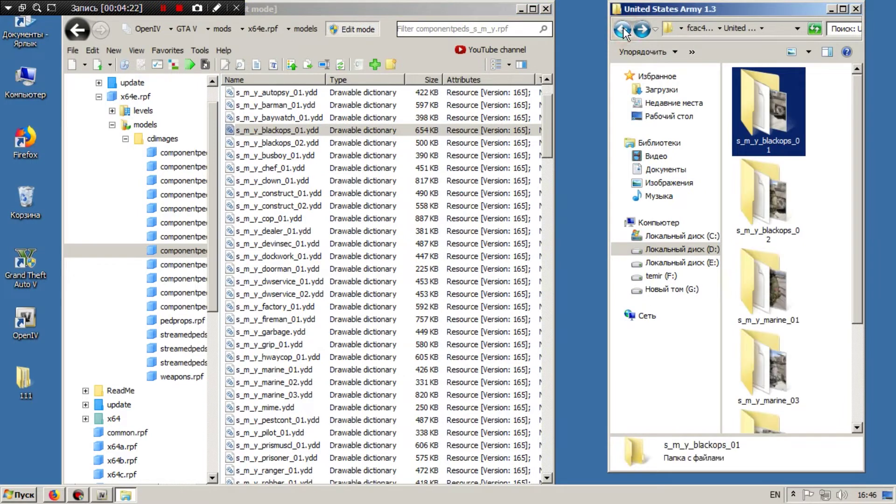
{"action": "double_click", "coordinate": [777, 209]}
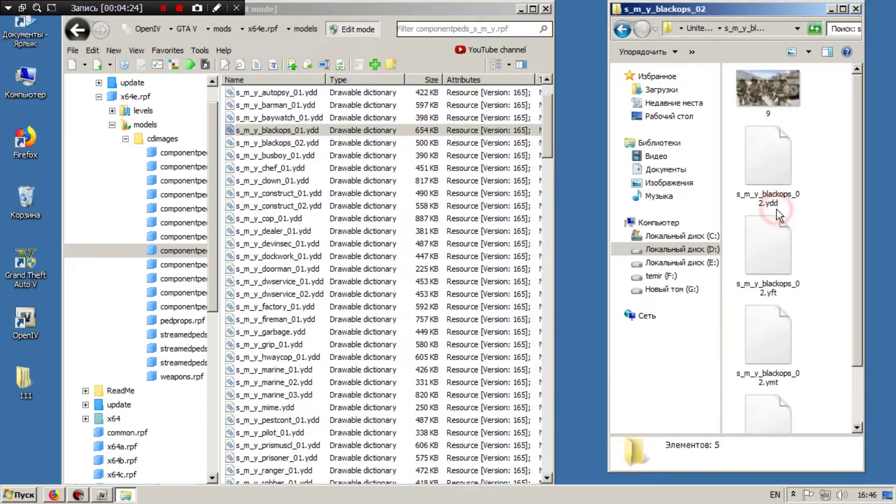
{"action": "double_click", "coordinate": [749, 92]}
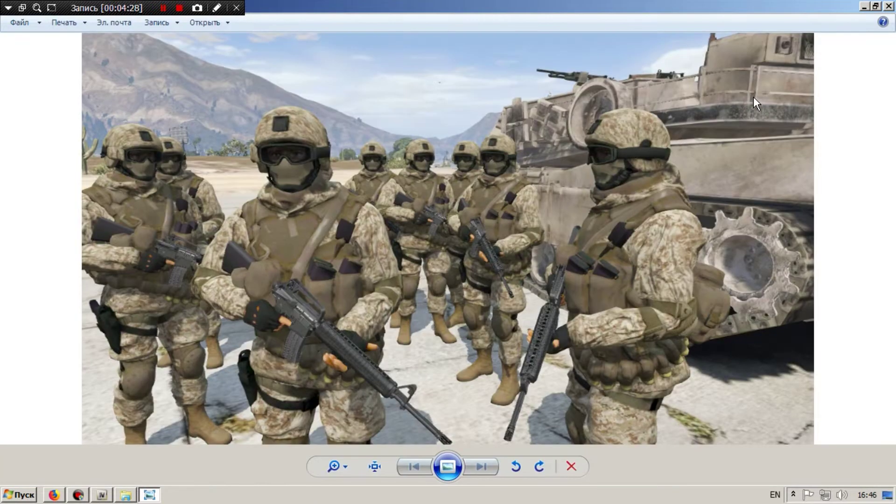
{"action": "left_click", "coordinate": [889, 7]}
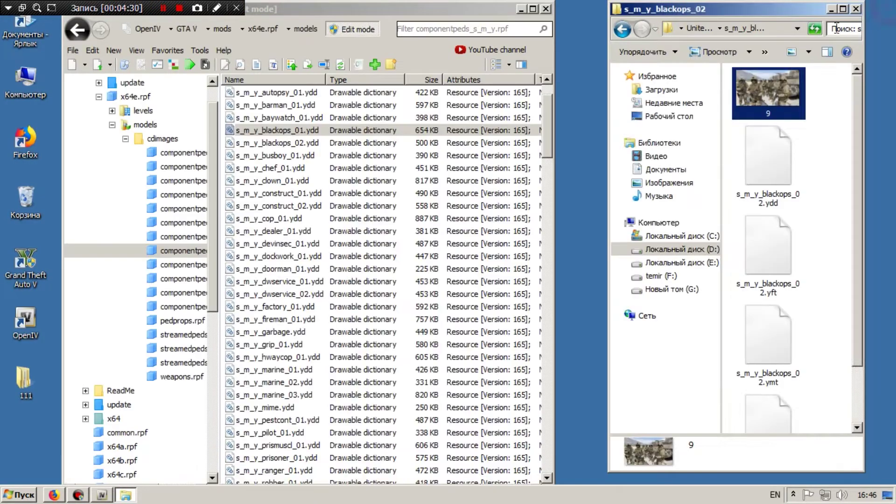
- Check the original s_m_y_blackops_02.ydd in the model viewer with head_000_r displayed, and close the viewer
{"action": "double_click", "coordinate": [322, 141]}
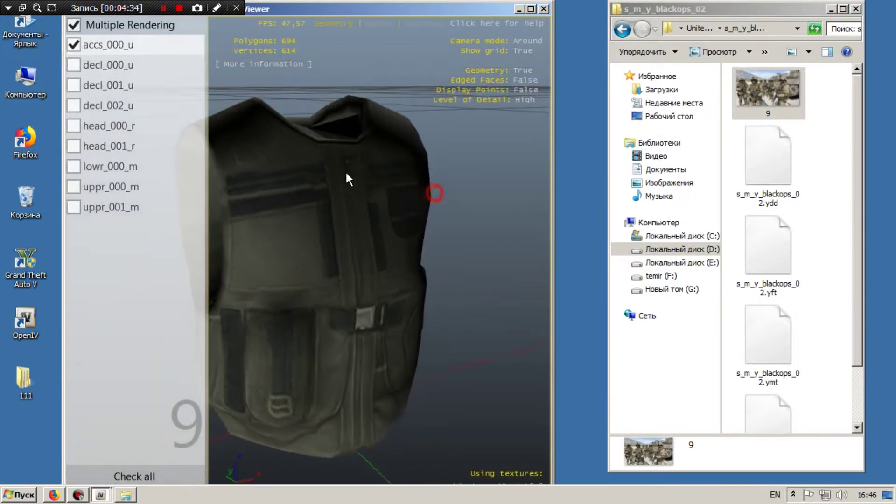
{"action": "left_click", "coordinate": [75, 125]}
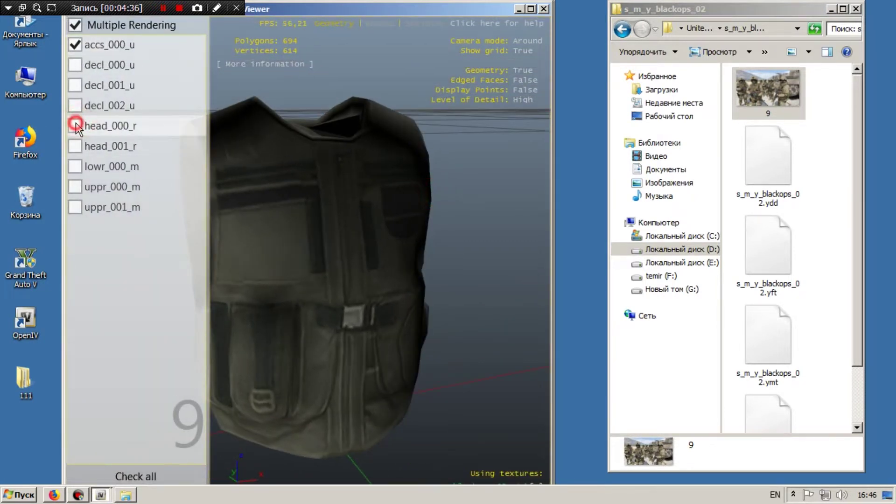
{"action": "scroll", "coordinate": [321, 178], "scroll_direction": "down", "scroll_amount": 5}
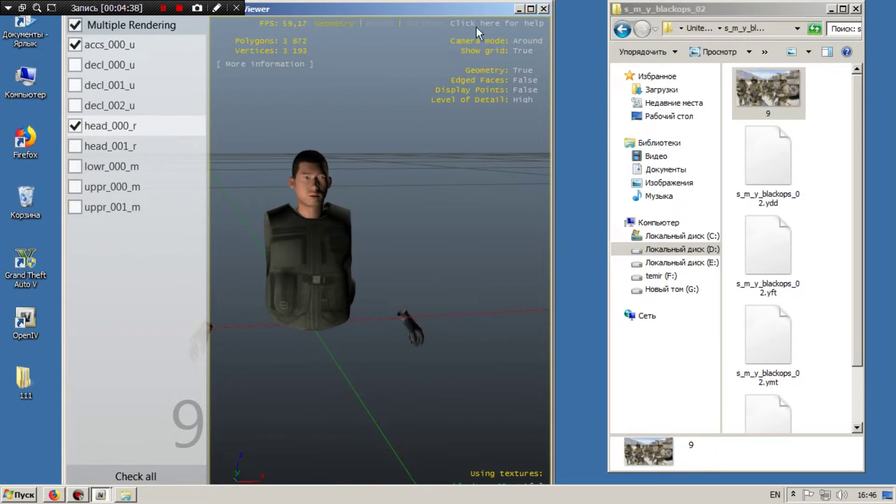
{"action": "left_click", "coordinate": [544, 8]}
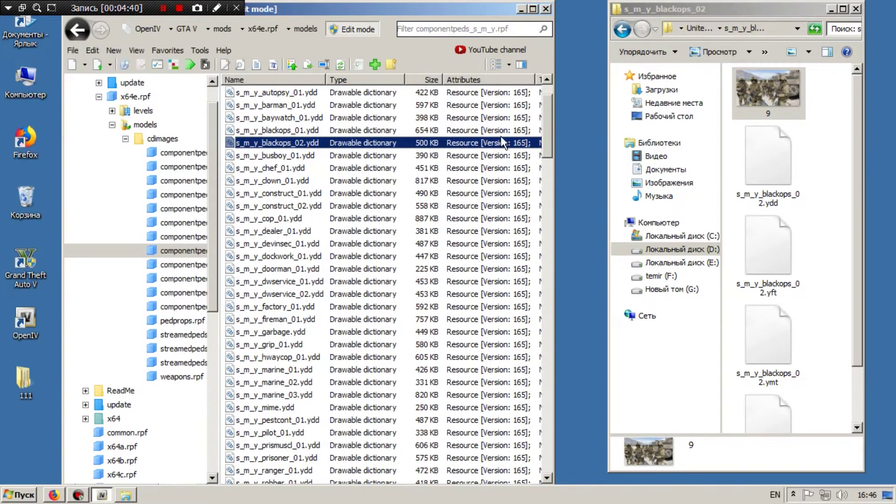
- Copy the four s_m_y_blackops_02 mod files (ydd, yft, ymt and ytd) into componentpeds_s_m_y.rpf
{"action": "left_click", "coordinate": [838, 164]}
{"action": "left_click_drag", "start_coordinate": [826, 146], "coordinate": [753, 452]}
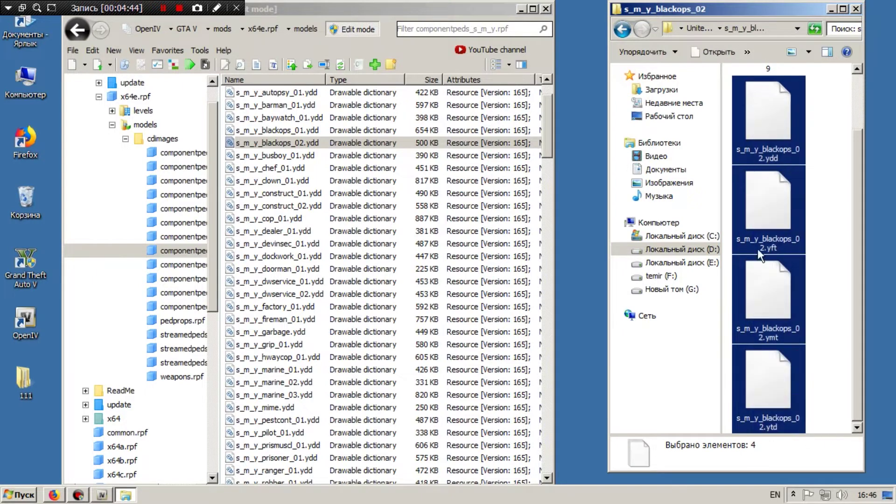
{"action": "left_click", "coordinate": [775, 203]}
{"action": "left_click_drag", "start_coordinate": [823, 108], "coordinate": [779, 405]}
{"action": "left_click_drag", "start_coordinate": [774, 138], "coordinate": [373, 192]}
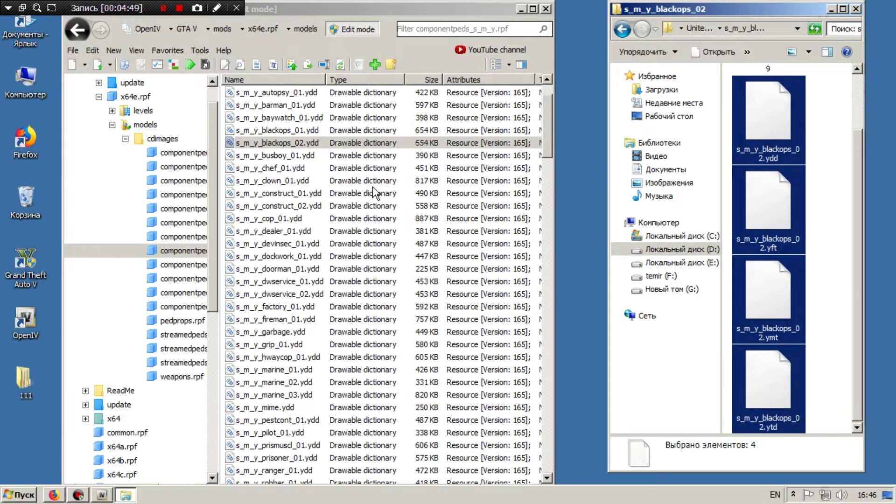
- Open the replaced s_m_y_blackops_02.ydd in a maximized model viewer and display all of its hair, head, lowr, teef and uppr parts
{"action": "left_click", "coordinate": [312, 146]}
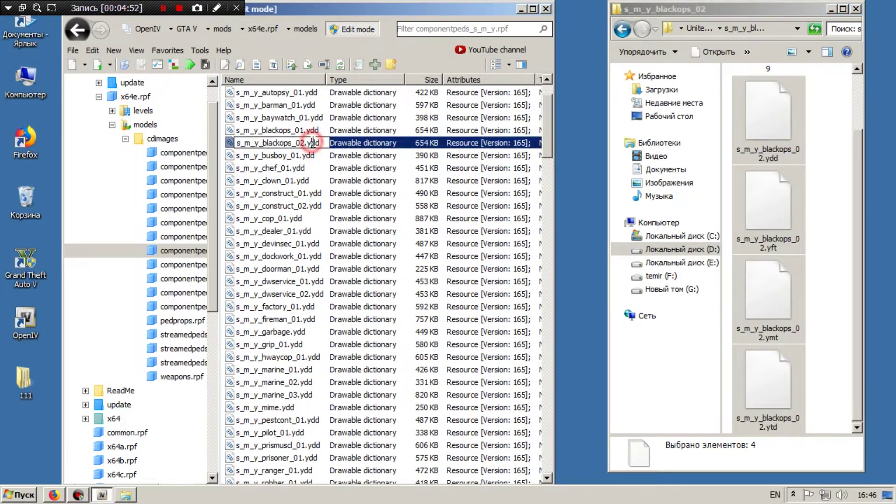
{"action": "double_click", "coordinate": [294, 142]}
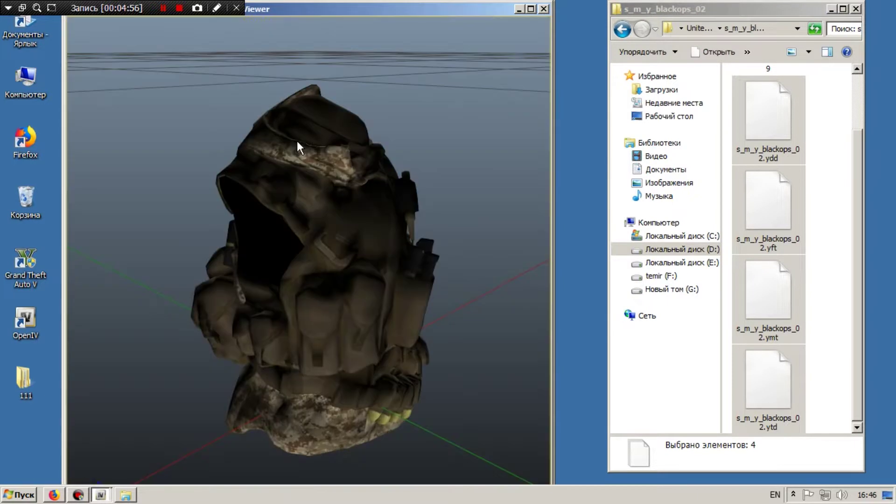
{"action": "left_click", "coordinate": [531, 10]}
{"action": "left_click_drag", "start_coordinate": [531, 19], "coordinate": [523, 196]}
{"action": "left_click", "coordinate": [9, 62]}
{"action": "left_click", "coordinate": [9, 84]}
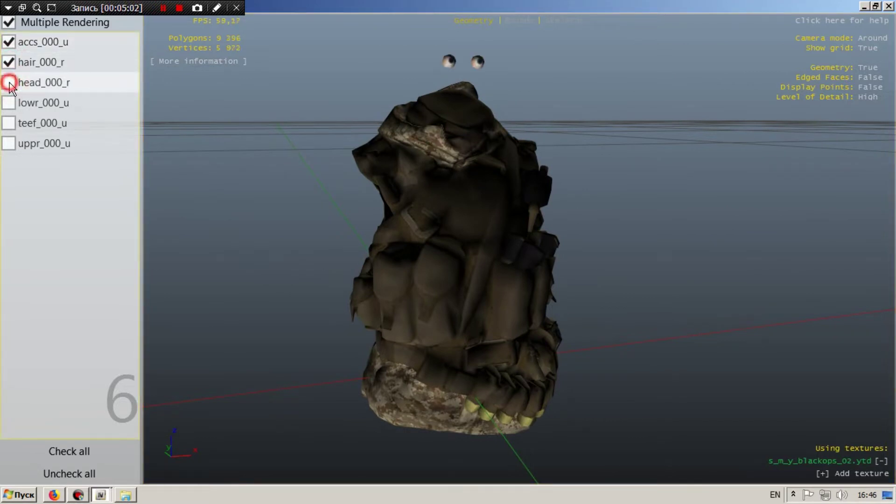
{"action": "left_click", "coordinate": [10, 103]}
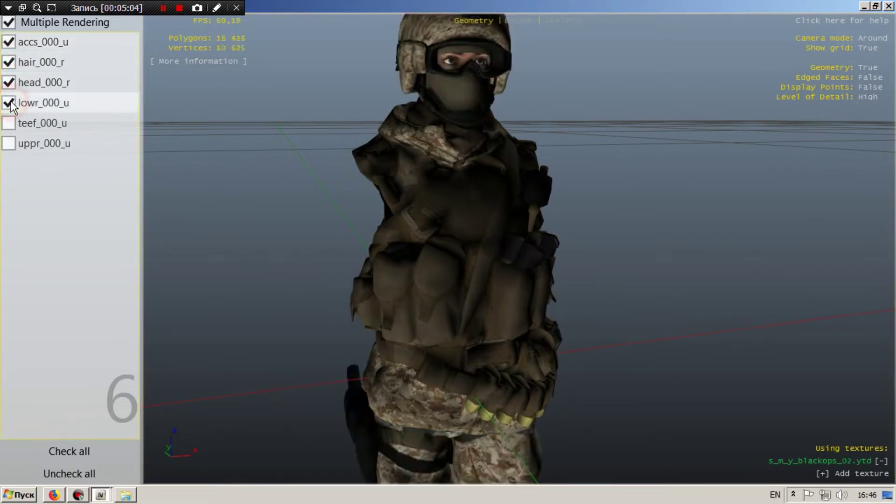
{"action": "left_click", "coordinate": [9, 123]}
{"action": "left_click", "coordinate": [9, 143]}
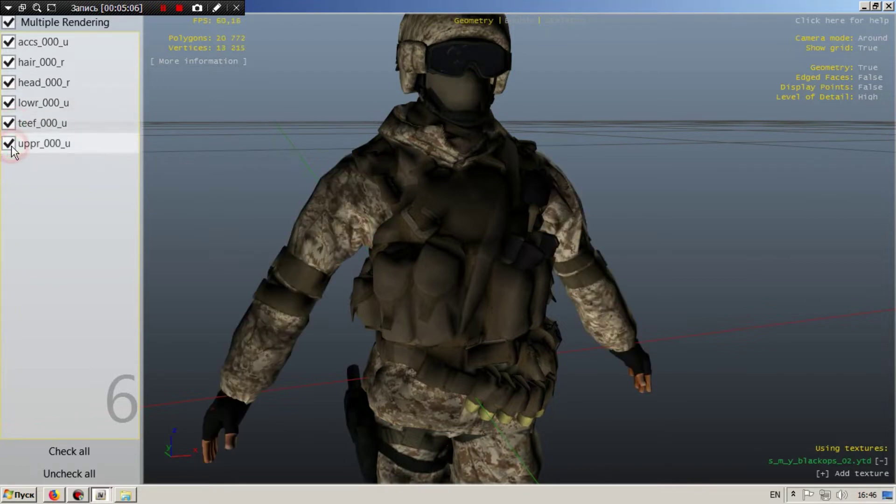
- Inspect the new s_m_y_blackops_02 soldier model from the front and back, and close the viewer
{"action": "left_click_drag", "start_coordinate": [564, 208], "coordinate": [467, 201]}
{"action": "scroll", "coordinate": [469, 199], "scroll_direction": "down", "scroll_amount": 5}
{"action": "left_click_drag", "start_coordinate": [608, 236], "coordinate": [276, 246]}
{"action": "left_click_drag", "start_coordinate": [596, 271], "coordinate": [239, 264]}
{"action": "scroll", "coordinate": [472, 256], "scroll_direction": "up", "scroll_amount": 6}
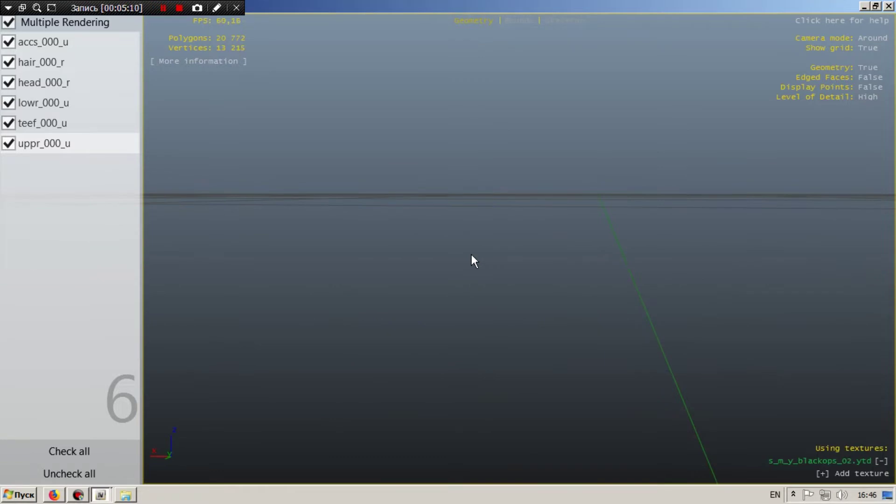
{"action": "scroll", "coordinate": [470, 256], "scroll_direction": "down", "scroll_amount": 5}
{"action": "scroll", "coordinate": [455, 264], "scroll_direction": "up", "scroll_amount": 3}
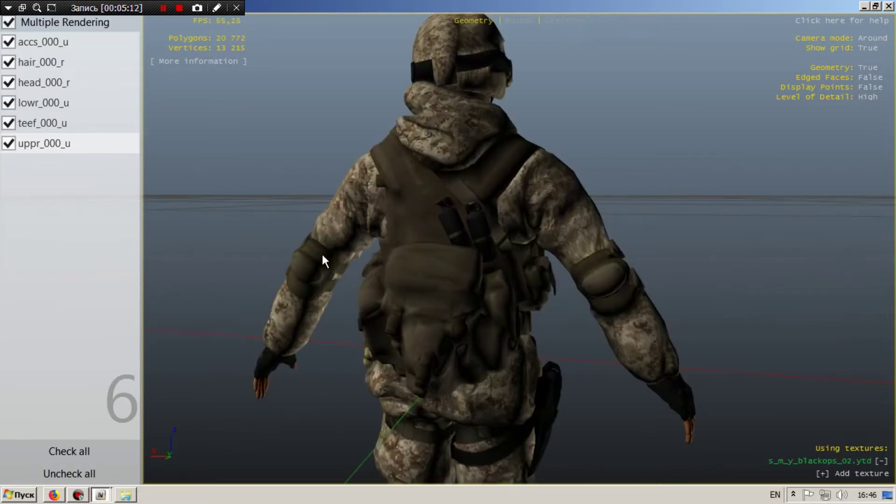
{"action": "left_click_drag", "start_coordinate": [321, 259], "coordinate": [612, 266]}
{"action": "left_click_drag", "start_coordinate": [727, 268], "coordinate": [372, 252]}
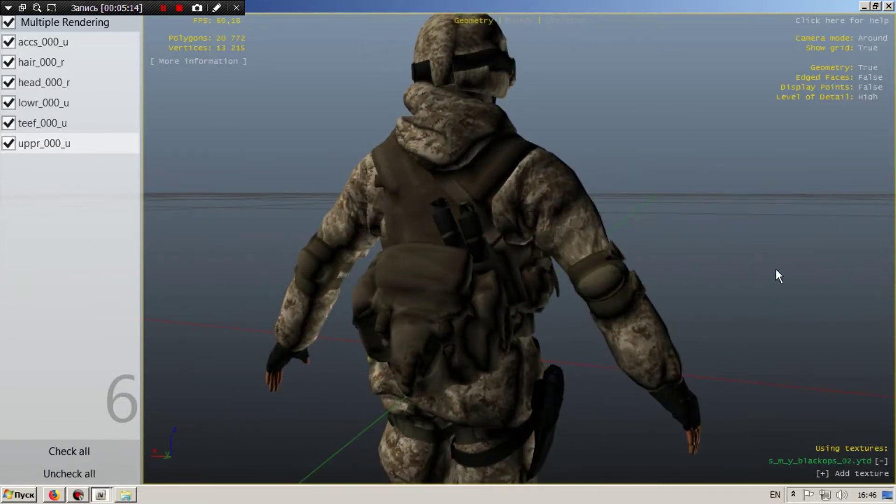
{"action": "left_click_drag", "start_coordinate": [750, 266], "coordinate": [256, 256]}
{"action": "mouse_move", "coordinate": [713, 221]}
{"action": "left_mouse_down"}
{"action": "mouse_move", "coordinate": [674, 246]}
{"action": "mouse_move", "coordinate": [538, 271]}
{"action": "left_mouse_up"}
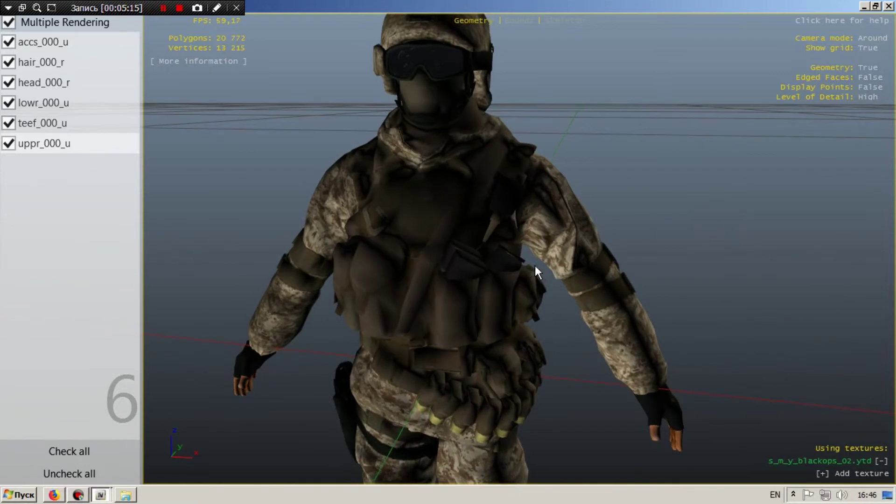
{"action": "left_click", "coordinate": [890, 6]}
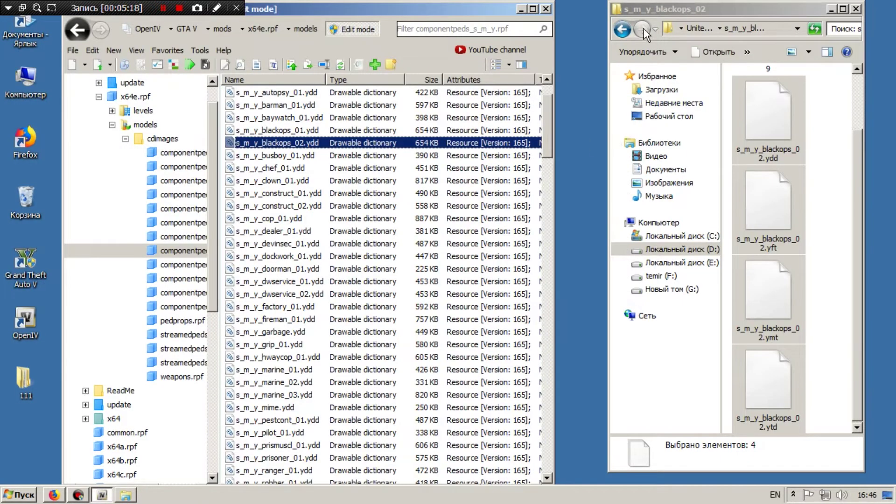
- Open the mod's s_m_y_marine_01 folder, locate the marine models in the archive, and check preview image 3
{"action": "left_click", "coordinate": [622, 30]}
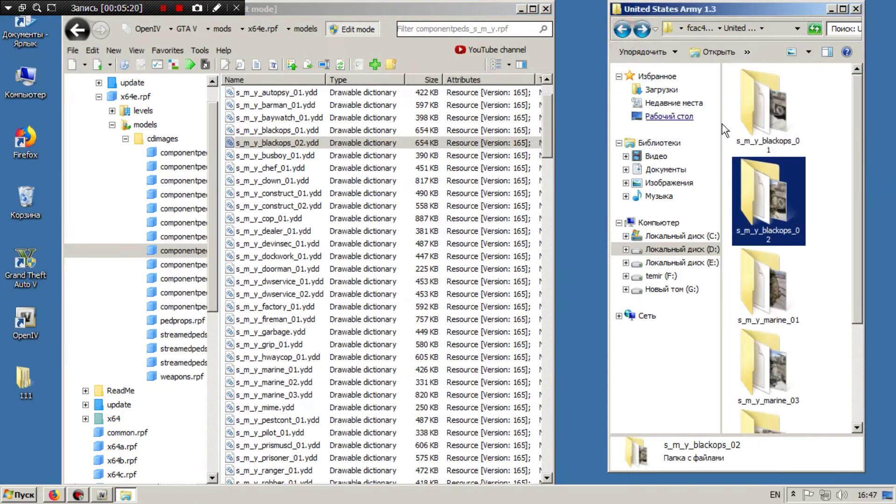
{"action": "left_click_drag", "start_coordinate": [858, 187], "coordinate": [849, 239]}
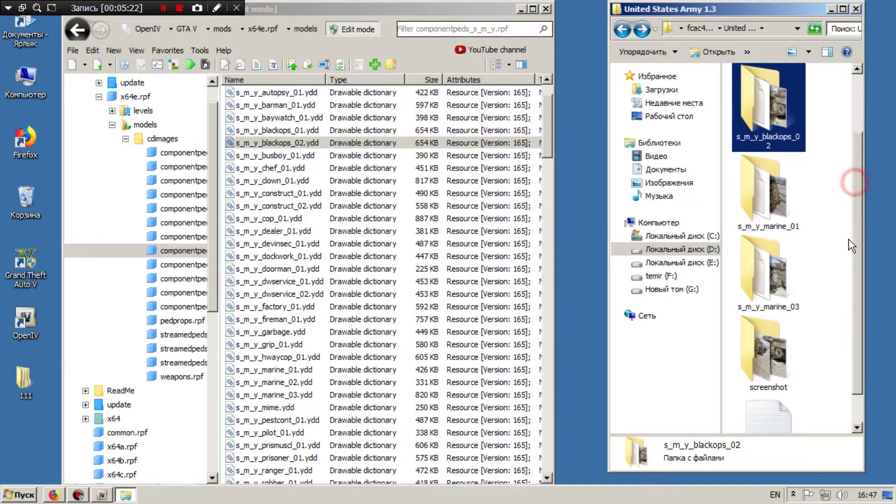
{"action": "double_click", "coordinate": [762, 209]}
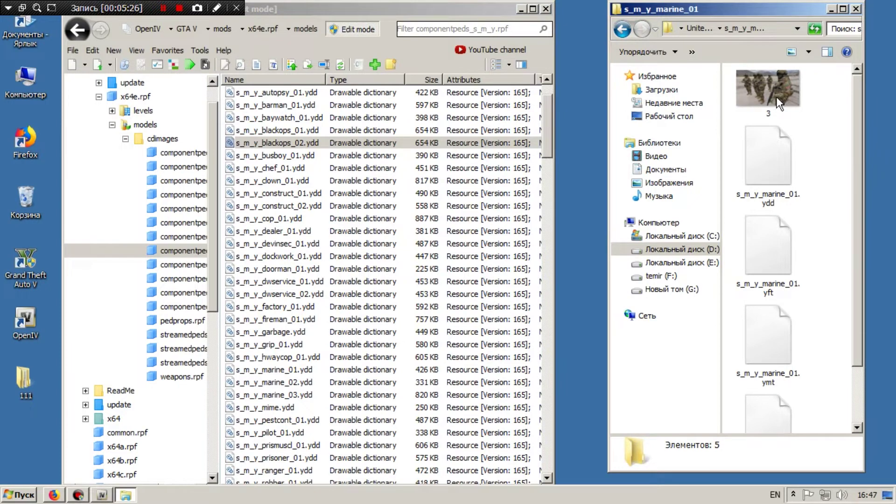
{"action": "left_click_drag", "start_coordinate": [547, 117], "coordinate": [547, 143]}
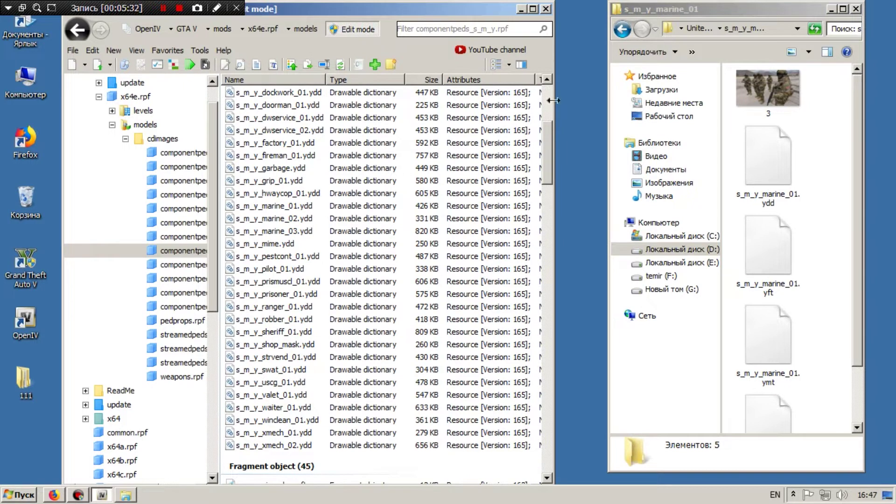
{"action": "left_click", "coordinate": [622, 29]}
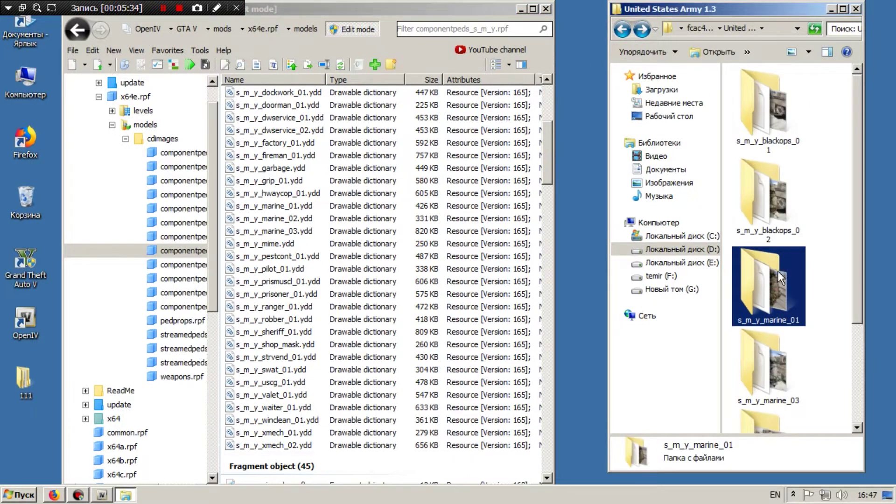
{"action": "double_click", "coordinate": [780, 277]}
{"action": "double_click", "coordinate": [769, 97]}
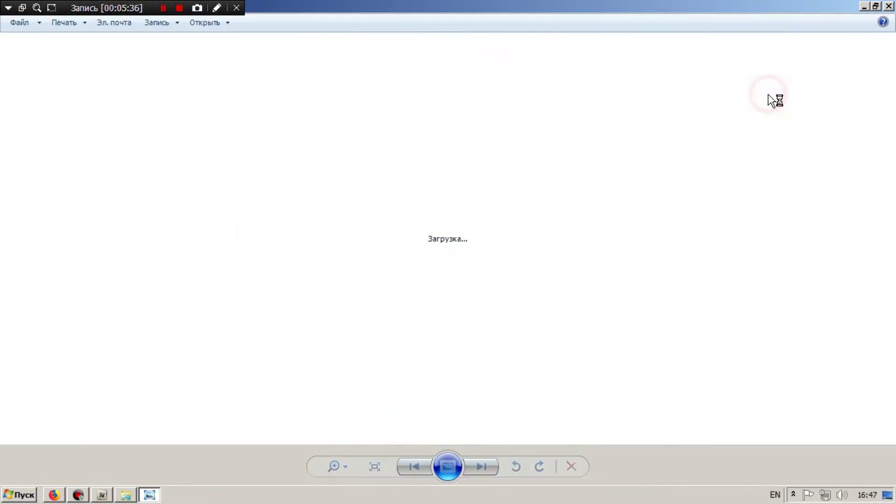
{"action": "left_click", "coordinate": [889, 7]}
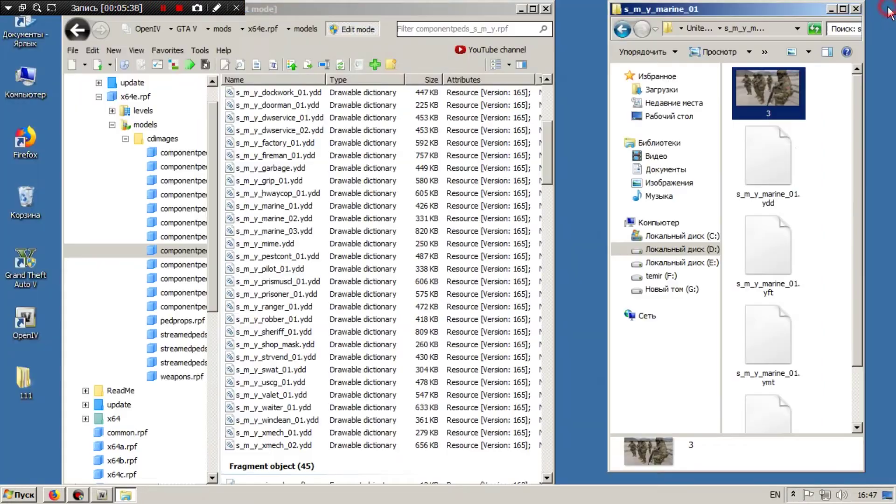
- View the original s_m_y_marine_01.ydd model maximized with its head_000_r, lowr_000_u and uppr_000_u parts displayed, and close the viewer
{"action": "double_click", "coordinate": [297, 206]}
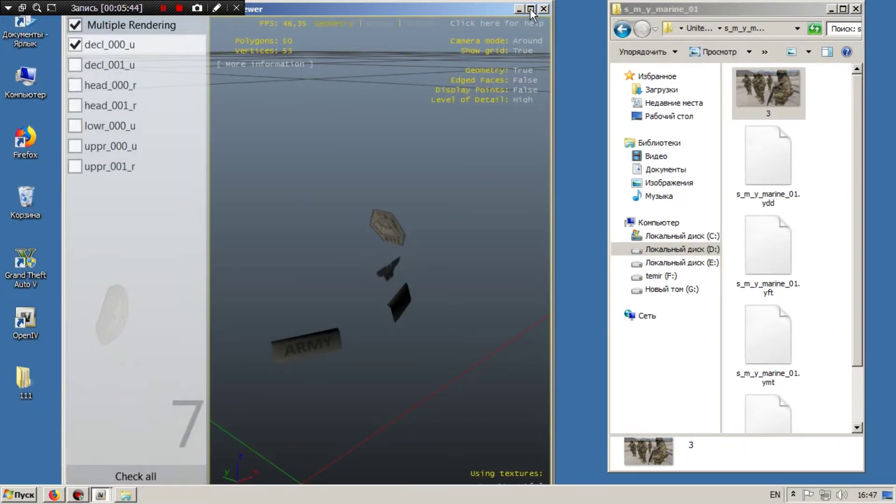
{"action": "left_click", "coordinate": [531, 9]}
{"action": "left_click", "coordinate": [10, 83]}
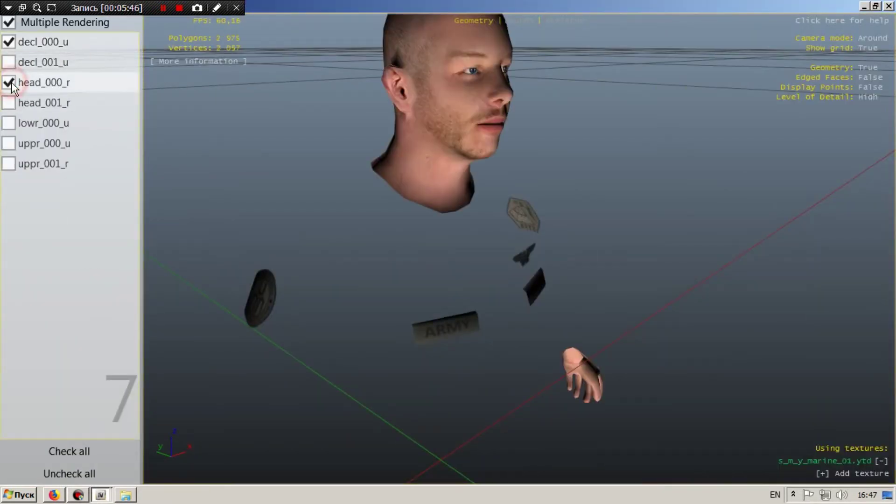
{"action": "left_click", "coordinate": [9, 123]}
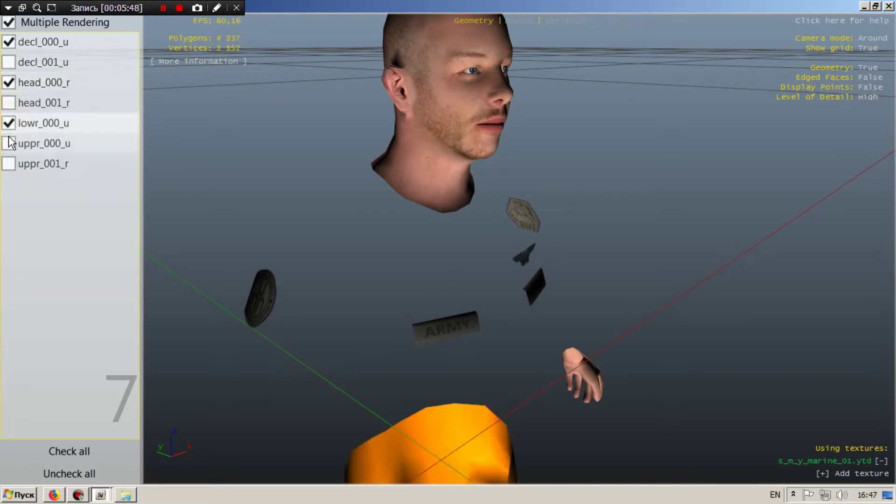
{"action": "left_click", "coordinate": [9, 144]}
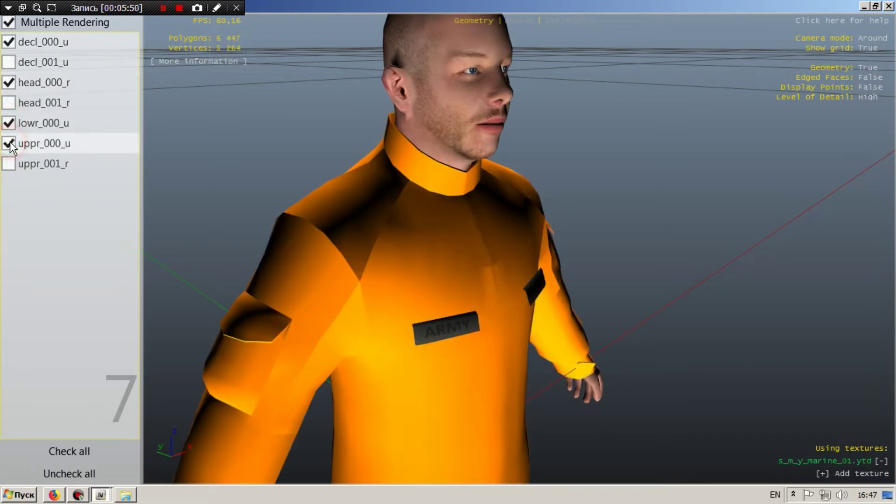
{"action": "left_click", "coordinate": [889, 6]}
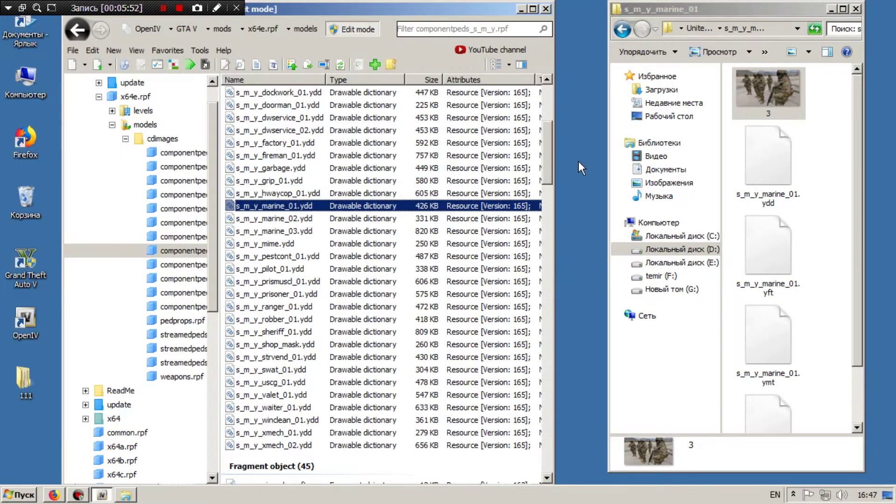
- Copy the four s_m_y_marine_01 mod files into componentpeds_s_m_y.rpf and open the replaced s_m_y_marine_01.ydd in the model viewer
{"action": "left_click_drag", "start_coordinate": [834, 158], "coordinate": [738, 410]}
{"action": "left_click_drag", "start_coordinate": [773, 175], "coordinate": [306, 227]}
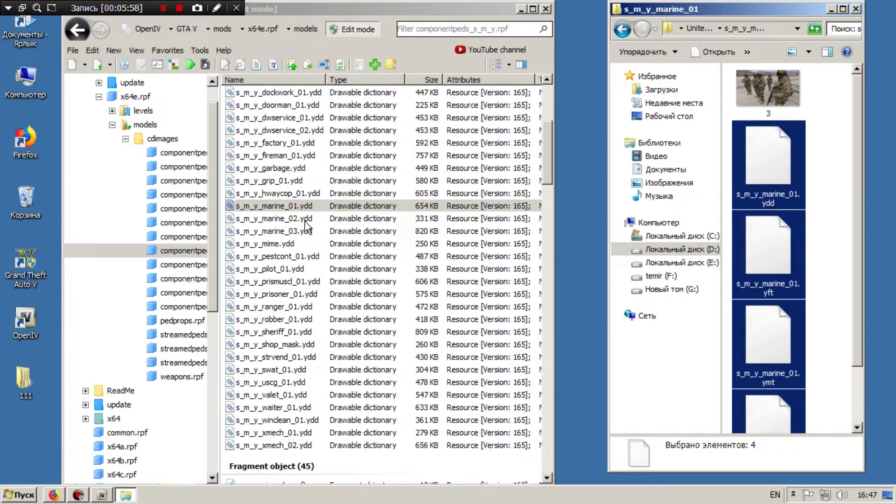
{"action": "left_click", "coordinate": [297, 208]}
{"action": "left_click", "coordinate": [297, 208]}
{"action": "left_click", "coordinate": [298, 206]}
{"action": "left_click", "coordinate": [273, 221]}
{"action": "left_click", "coordinate": [285, 209]}
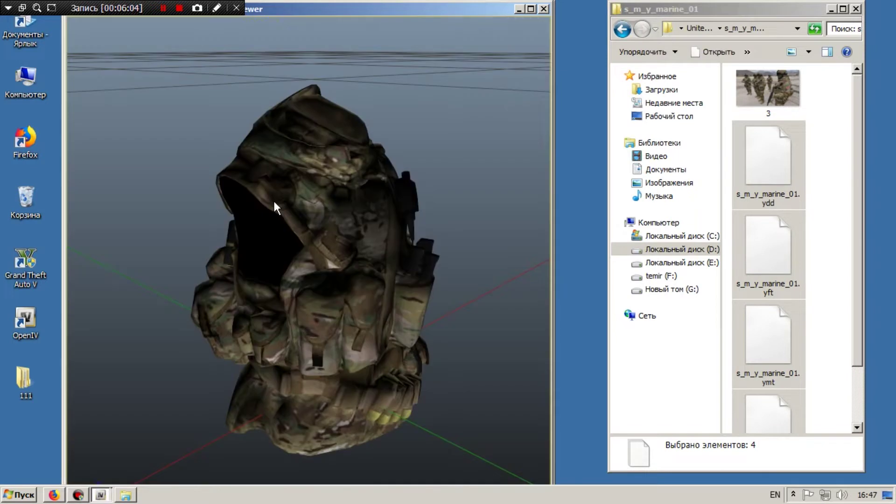
- Maximize the model viewer and display the hair, head, lowr, teef and uppr parts of the new s_m_y_marine_01 model
{"action": "left_click", "coordinate": [532, 8]}
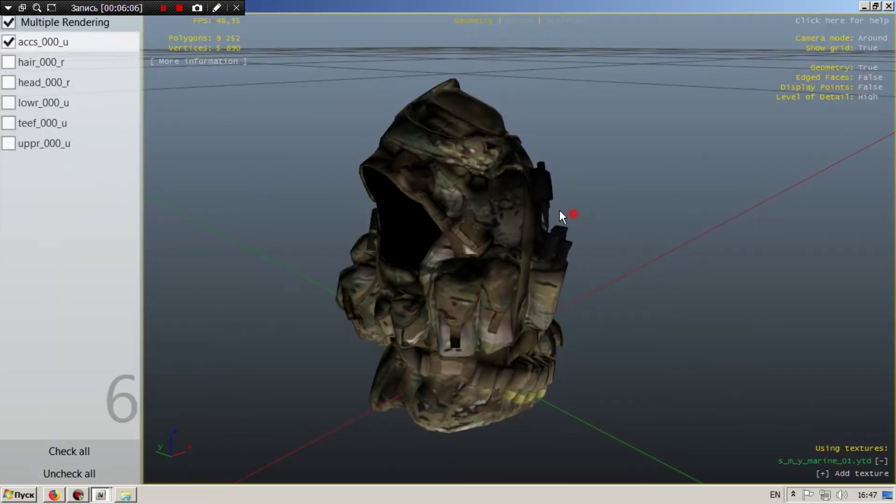
{"action": "left_click_drag", "start_coordinate": [573, 214], "coordinate": [148, 52]}
{"action": "left_click", "coordinate": [9, 62]}
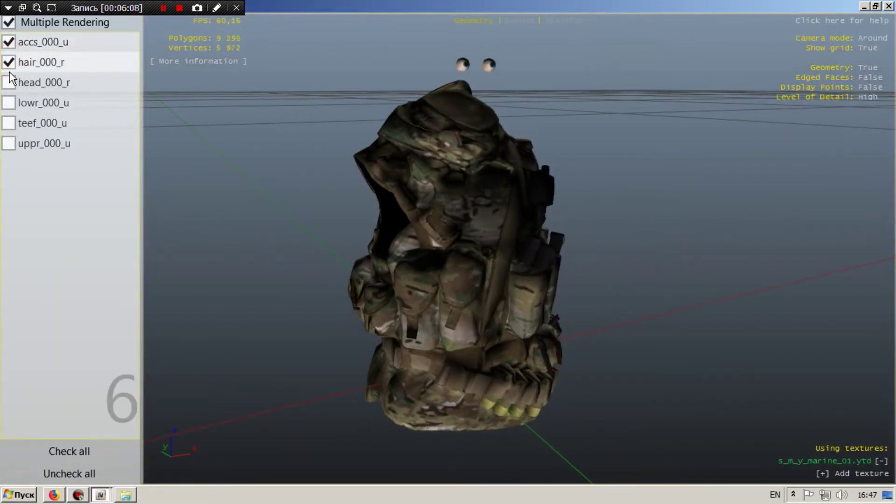
{"action": "left_click", "coordinate": [9, 82]}
{"action": "left_click", "coordinate": [9, 103]}
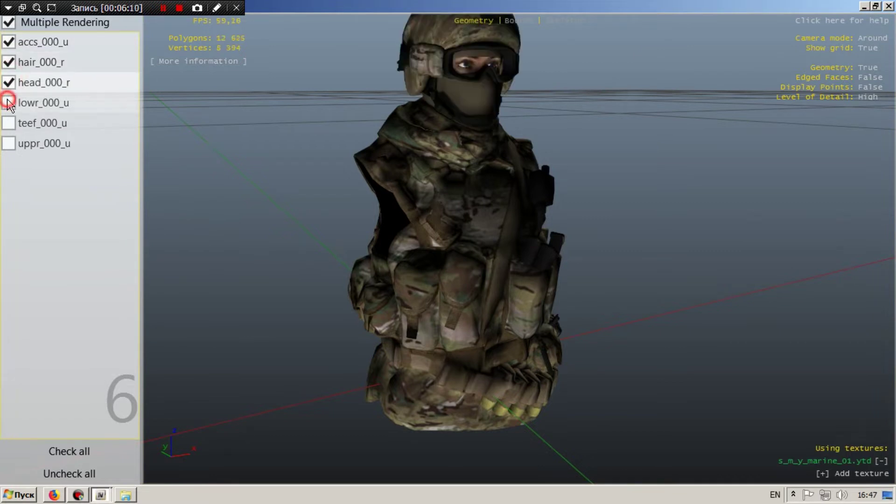
{"action": "left_click", "coordinate": [9, 123]}
{"action": "left_click", "coordinate": [9, 144]}
- Inspect the complete new s_m_y_marine_01 soldier from different angles and close the viewer
{"action": "scroll", "coordinate": [579, 171], "scroll_direction": "down", "scroll_amount": 5}
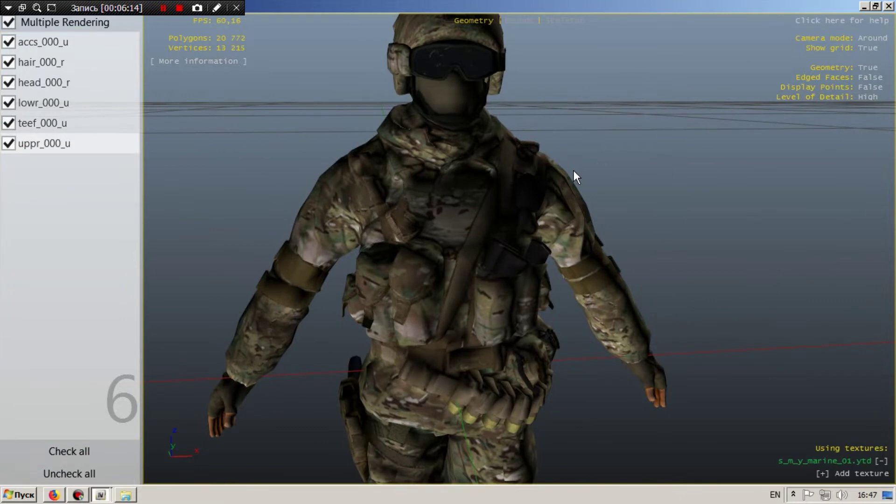
{"action": "left_click_drag", "start_coordinate": [553, 227], "coordinate": [672, 282]}
{"action": "scroll", "coordinate": [443, 252], "scroll_direction": "up", "scroll_amount": 5}
{"action": "left_click_drag", "start_coordinate": [610, 261], "coordinate": [736, 202]}
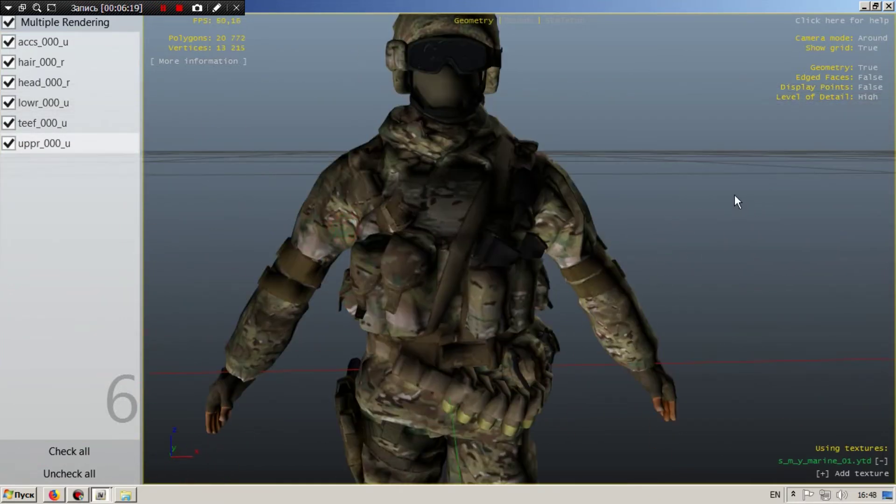
{"action": "left_click", "coordinate": [889, 7]}
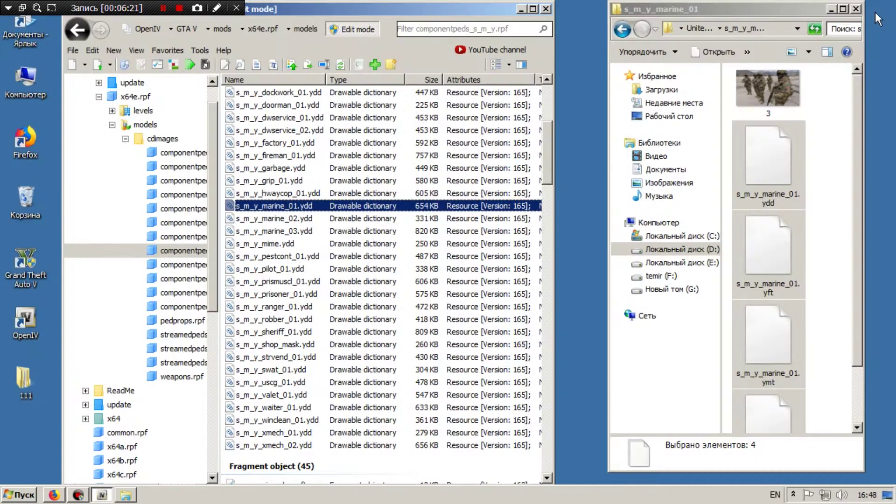
- Go back to the United States Army 1.3 folder and open its s_m_y_marine_03 subfolder
{"action": "left_click", "coordinate": [623, 31]}
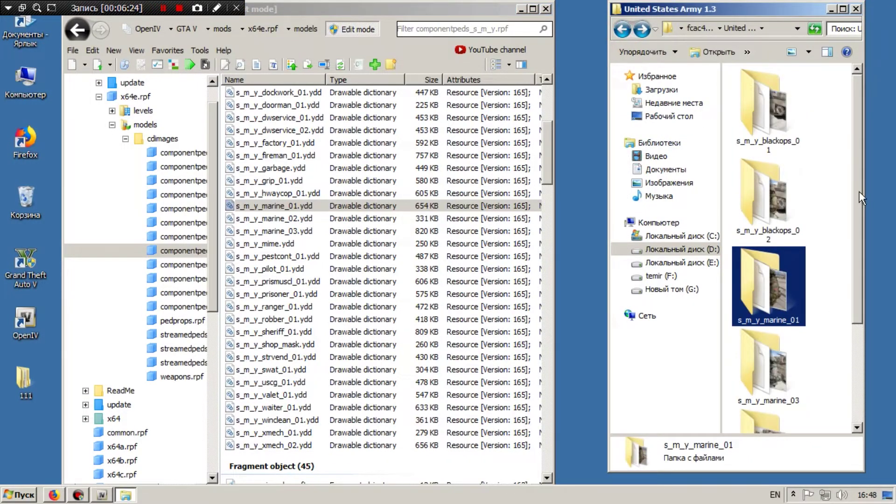
{"action": "left_click_drag", "start_coordinate": [859, 191], "coordinate": [865, 268]}
{"action": "double_click", "coordinate": [793, 253]}
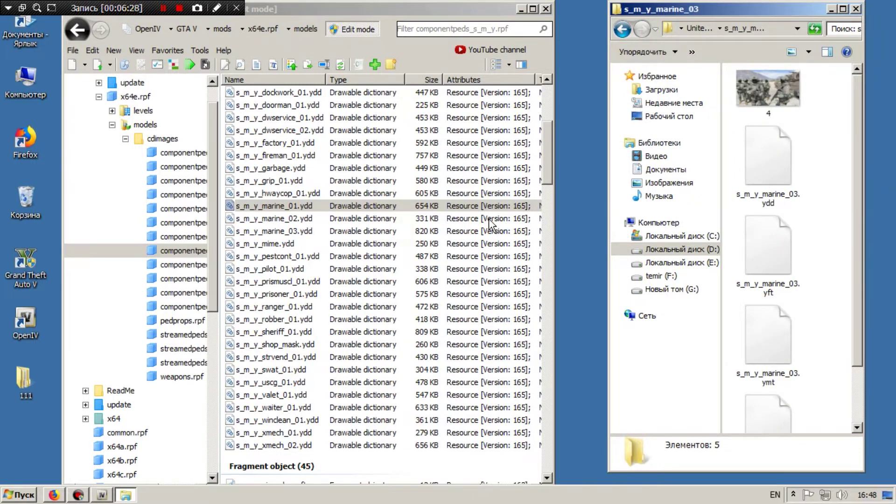
- View the s_m_y_marine_02.ydd model with its head_001_r and uppr_000_r parts displayed, and close the viewer
{"action": "left_click", "coordinate": [329, 220]}
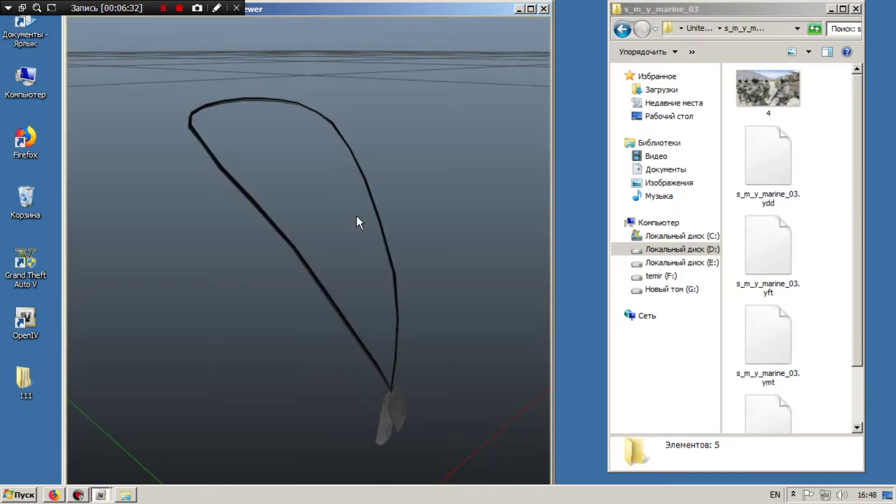
{"action": "left_click", "coordinate": [76, 105]}
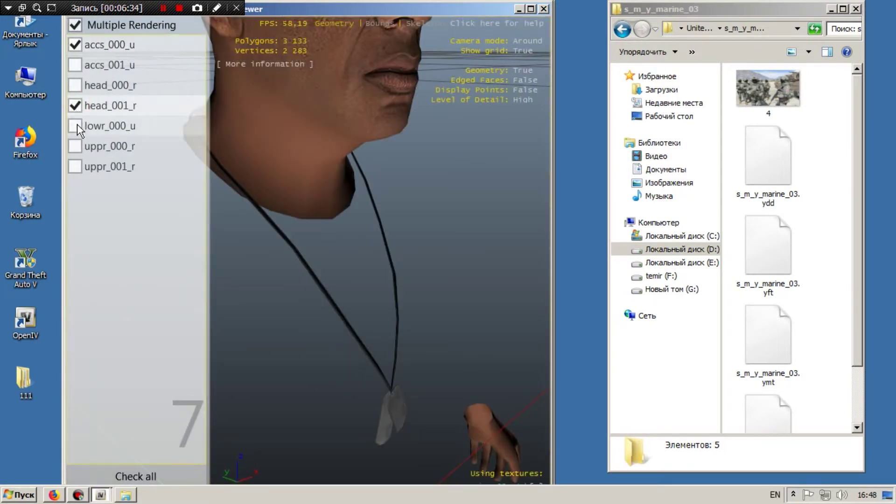
{"action": "left_click", "coordinate": [74, 147]}
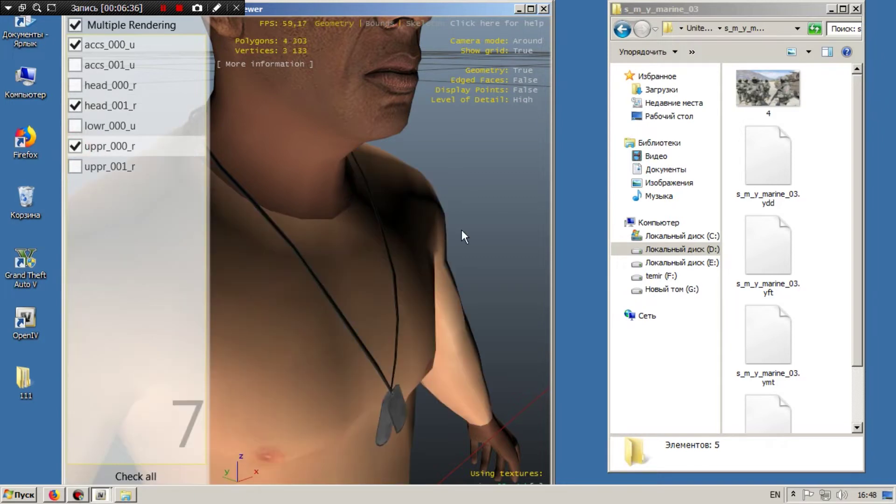
{"action": "scroll", "coordinate": [315, 206], "scroll_direction": "down", "scroll_amount": 5}
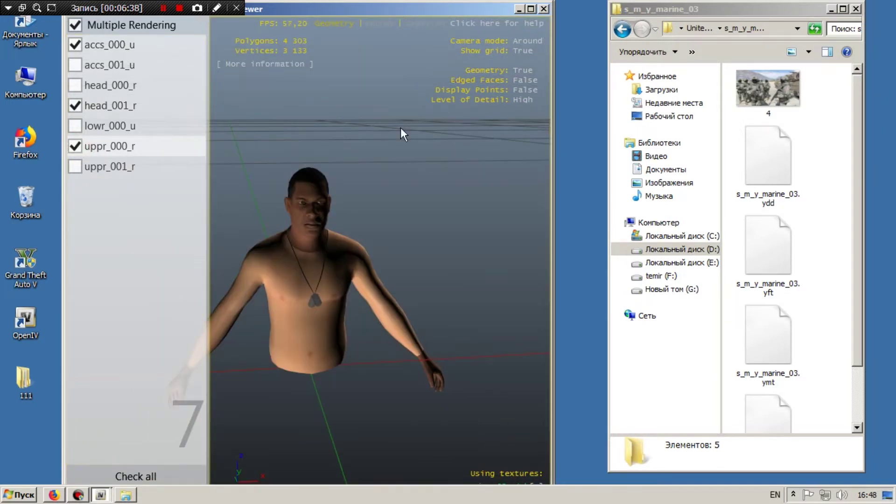
{"action": "left_click", "coordinate": [543, 8]}
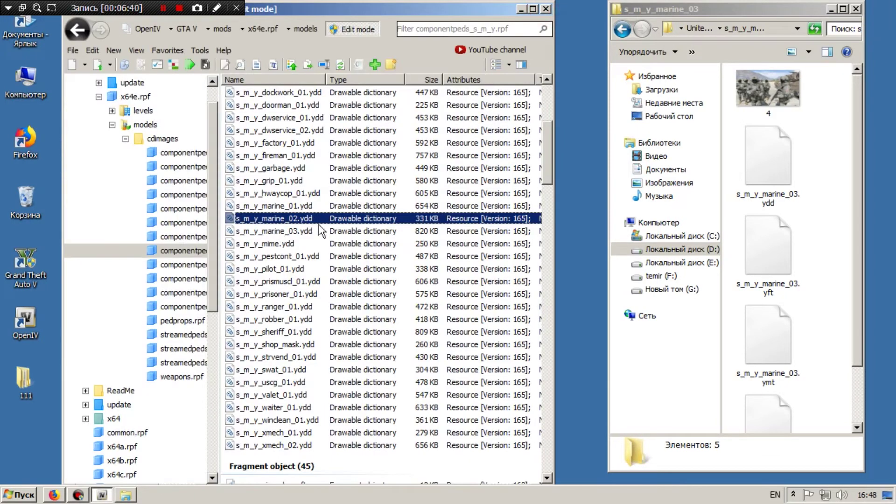
- View the original s_m_y_marine_03.ydd model with its hand_000_u and head_000_r parts displayed, and close the viewer
{"action": "left_click", "coordinate": [285, 232]}
{"action": "double_click", "coordinate": [286, 231]}
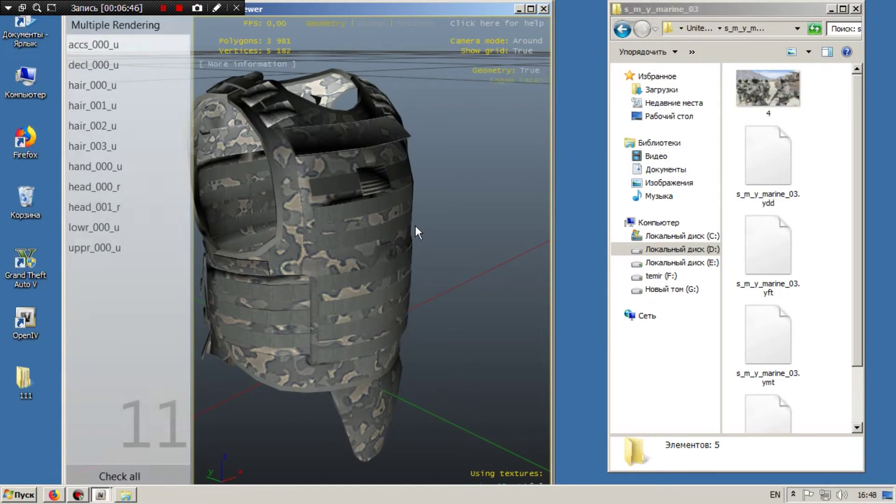
{"action": "left_click", "coordinate": [75, 166]}
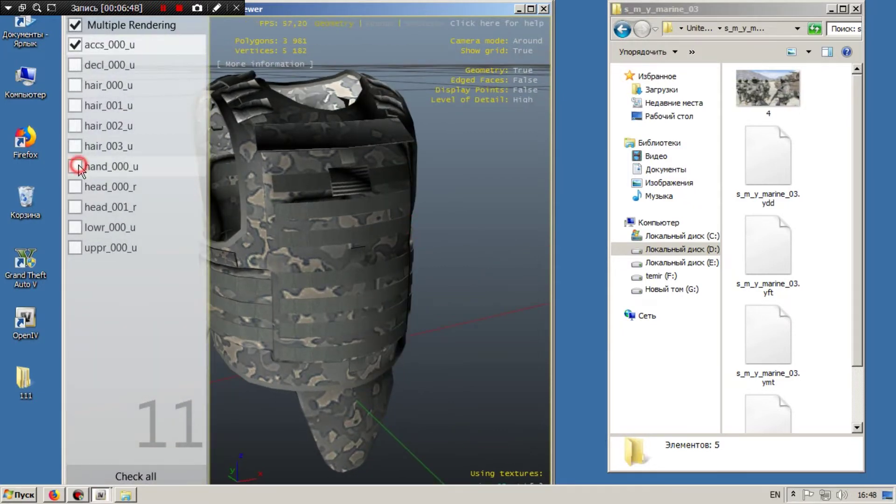
{"action": "left_click", "coordinate": [75, 188]}
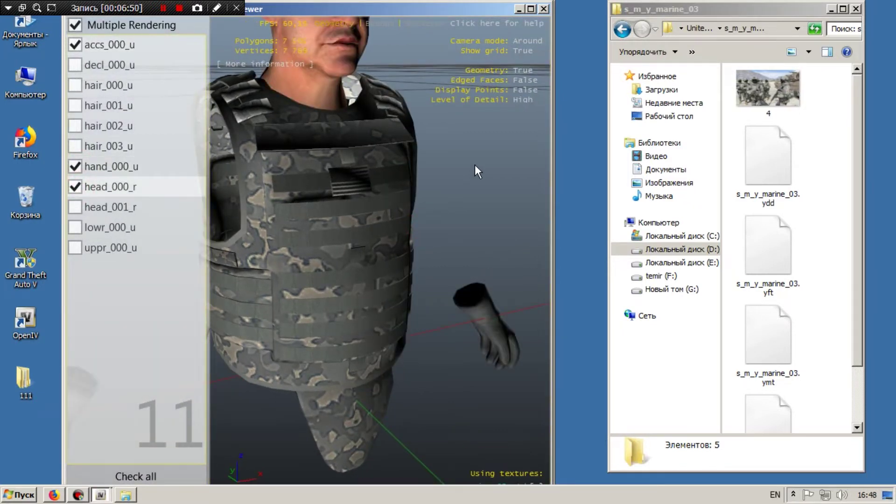
{"action": "scroll", "coordinate": [408, 198], "scroll_direction": "down", "scroll_amount": 5}
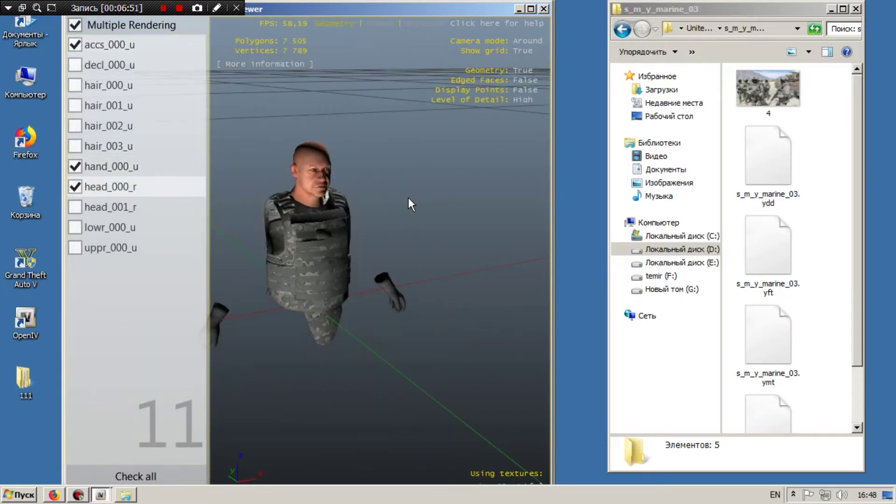
{"action": "left_click", "coordinate": [545, 9]}
- Copy the four s_m_y_marine_03 mod files into componentpeds_s_m_y.rpf and open the replaced s_m_y_marine_03.ydd
{"action": "left_click_drag", "start_coordinate": [836, 154], "coordinate": [752, 449]}
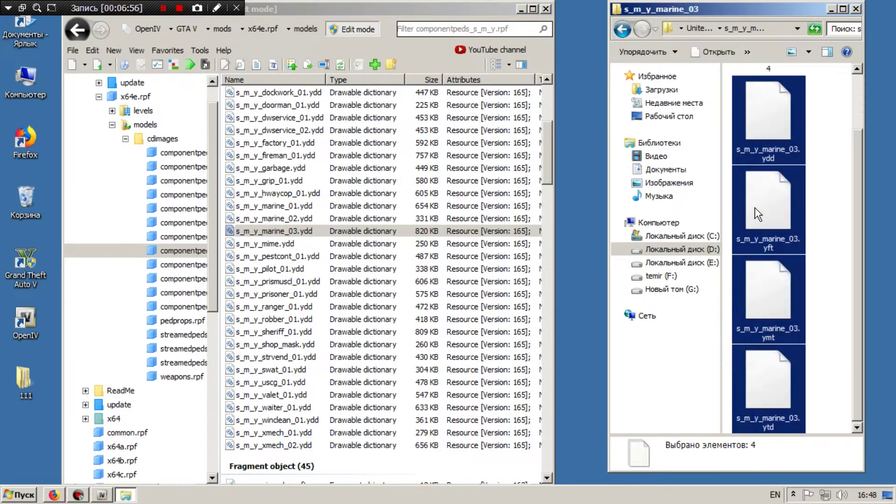
{"action": "left_click_drag", "start_coordinate": [508, 217], "coordinate": [335, 231]}
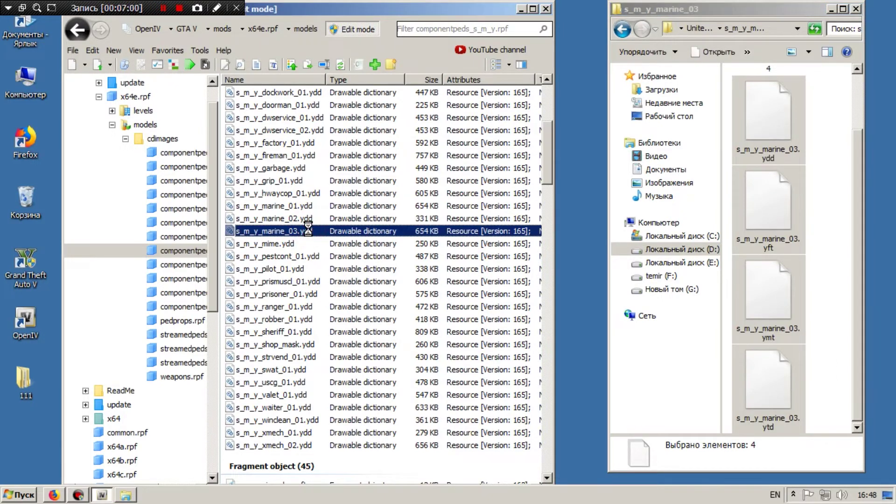
{"action": "mouse_move", "coordinate": [308, 235]}
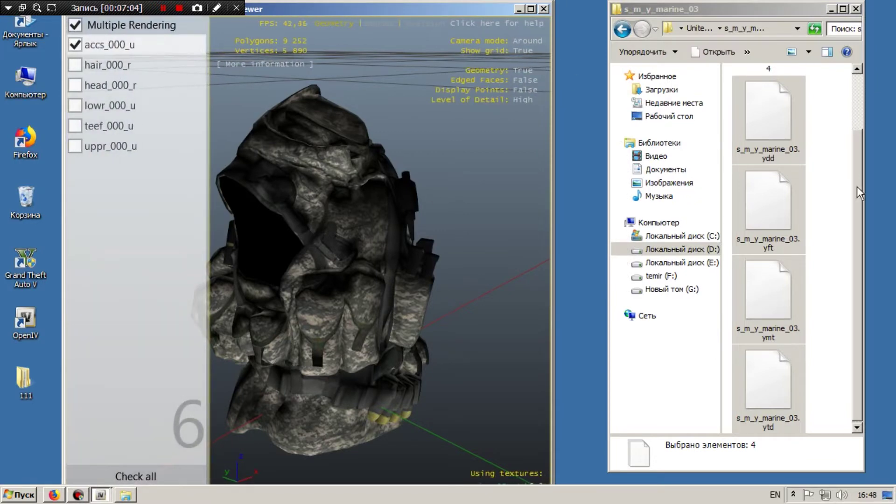
- Check preview image 4 in the mod's s_m_y_marine_03 folder and close it
{"action": "left_click_drag", "start_coordinate": [857, 186], "coordinate": [865, 123]}
{"action": "double_click", "coordinate": [777, 85]}
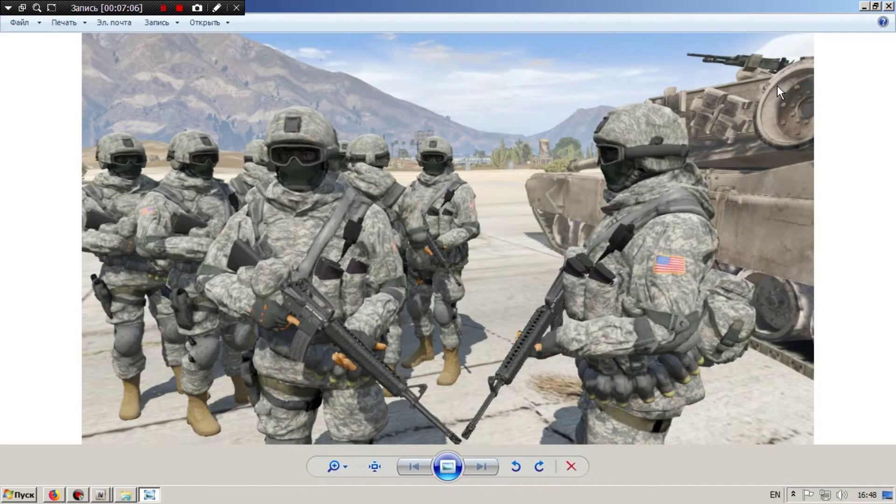
{"action": "left_click", "coordinate": [890, 8]}
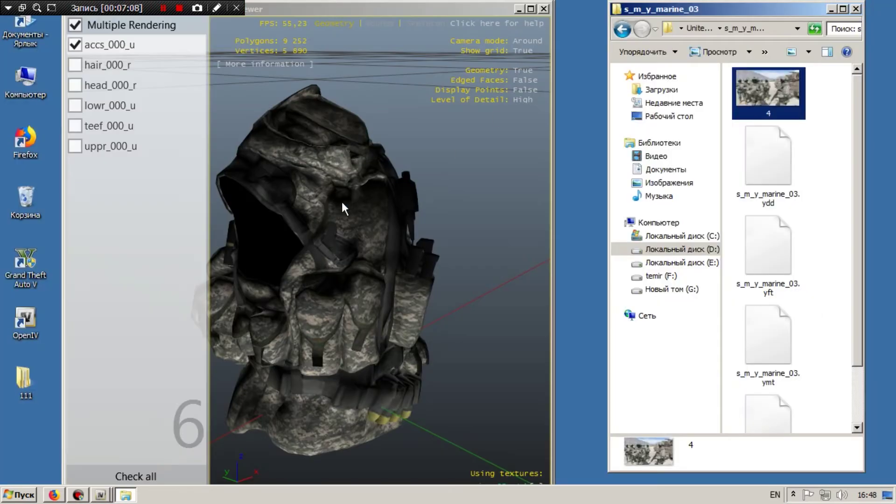
- Display the hair, head, lowr, teef and uppr parts of the new s_m_y_marine_03 model
{"action": "left_click", "coordinate": [75, 66]}
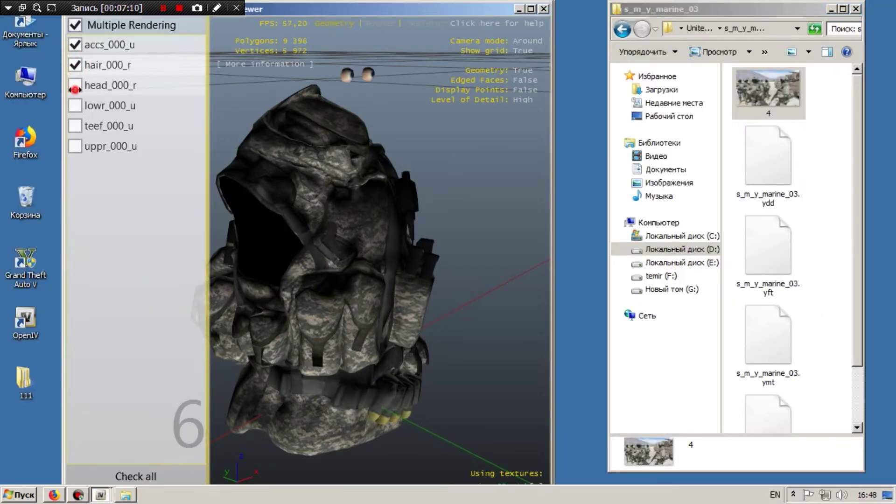
{"action": "left_click", "coordinate": [75, 86]}
{"action": "left_click", "coordinate": [75, 106]}
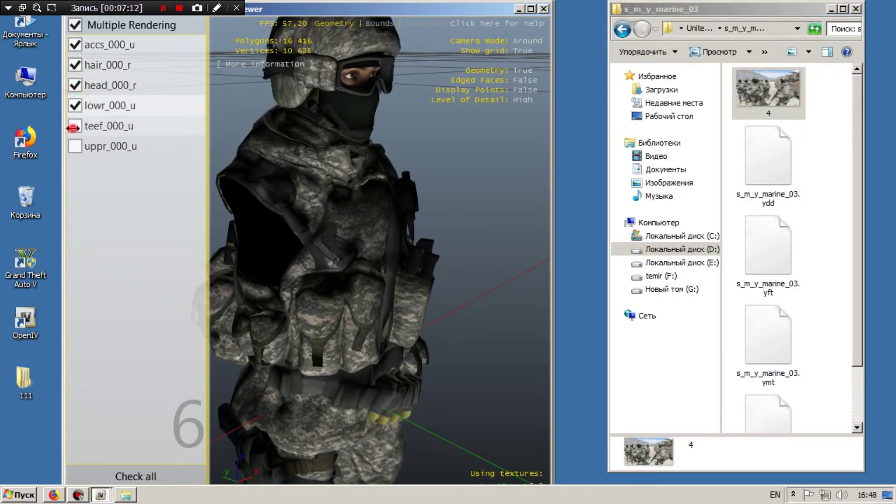
{"action": "left_click", "coordinate": [75, 126]}
{"action": "left_click", "coordinate": [75, 146]}
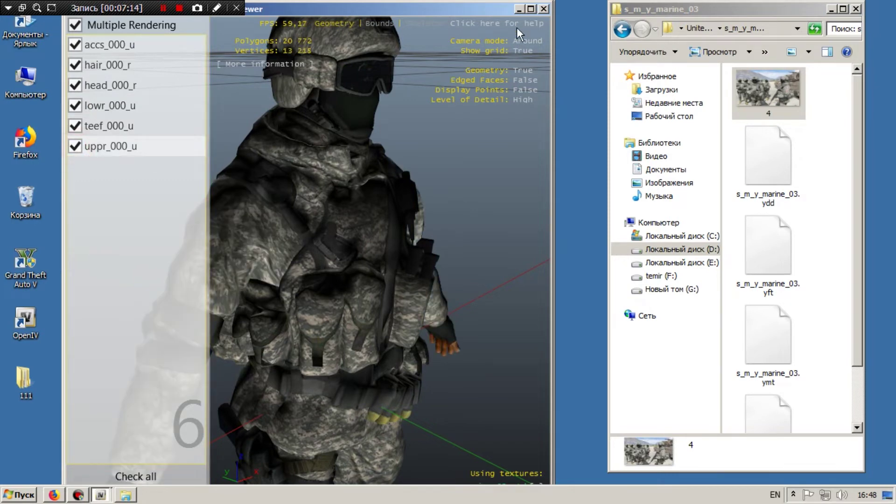
- Inspect the new s_m_y_marine_03 soldier model from the back and front in the maximized viewer
{"action": "left_click", "coordinate": [530, 10]}
{"action": "left_click_drag", "start_coordinate": [574, 240], "coordinate": [400, 287]}
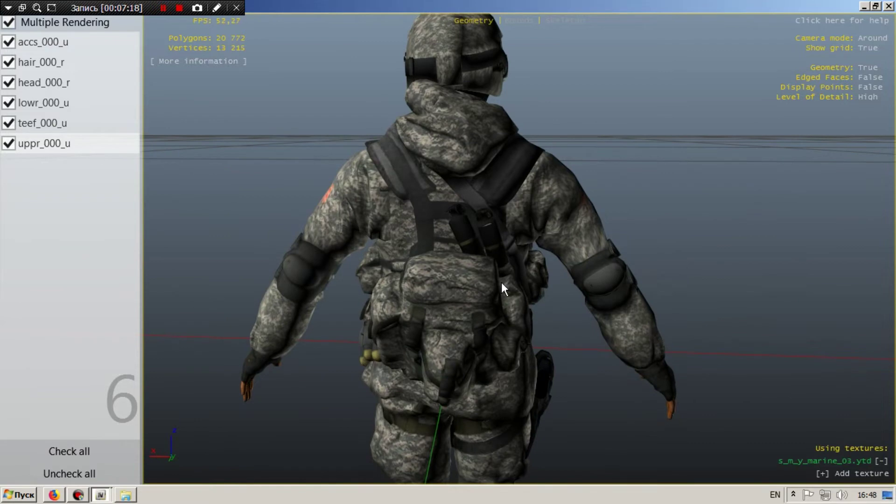
{"action": "scroll", "coordinate": [500, 287], "scroll_direction": "down", "scroll_amount": 3}
{"action": "left_click_drag", "start_coordinate": [499, 282], "coordinate": [508, 260]}
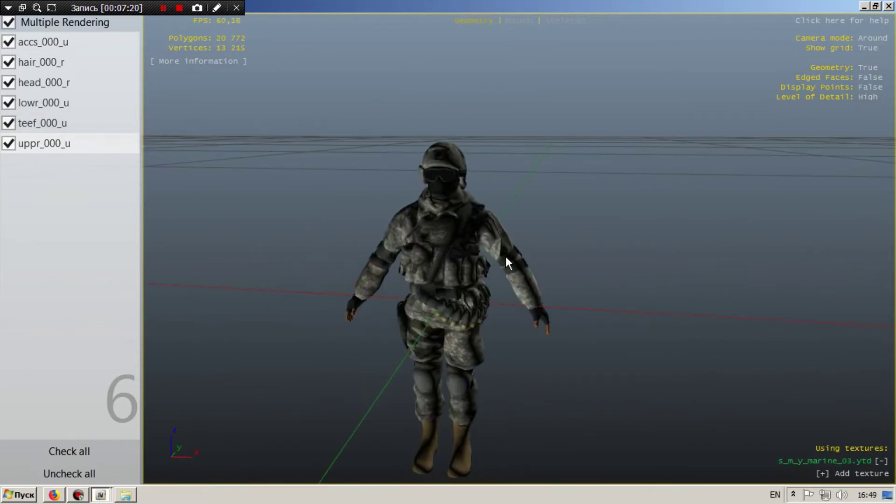
{"action": "scroll", "coordinate": [506, 260], "scroll_direction": "up", "scroll_amount": 3}
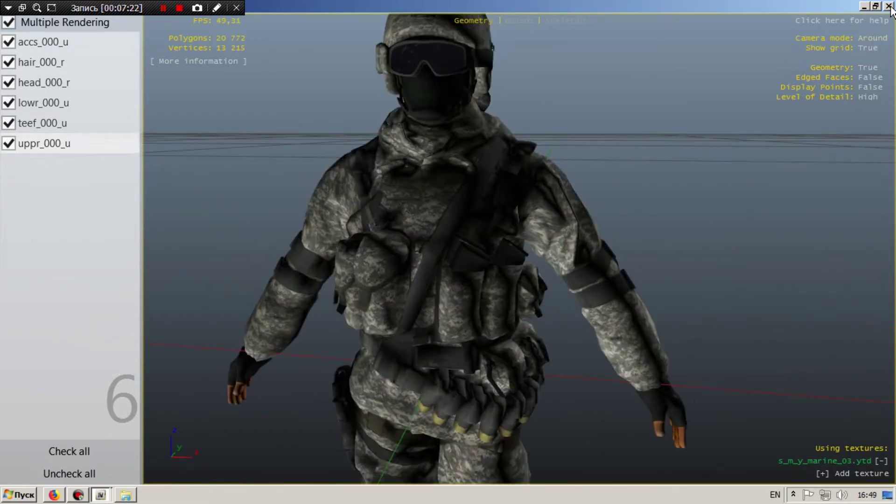
- Close the soldier model viewer and go back to the United States Army 1.3 folder to look over its contents
{"action": "left_click", "coordinate": [888, 7]}
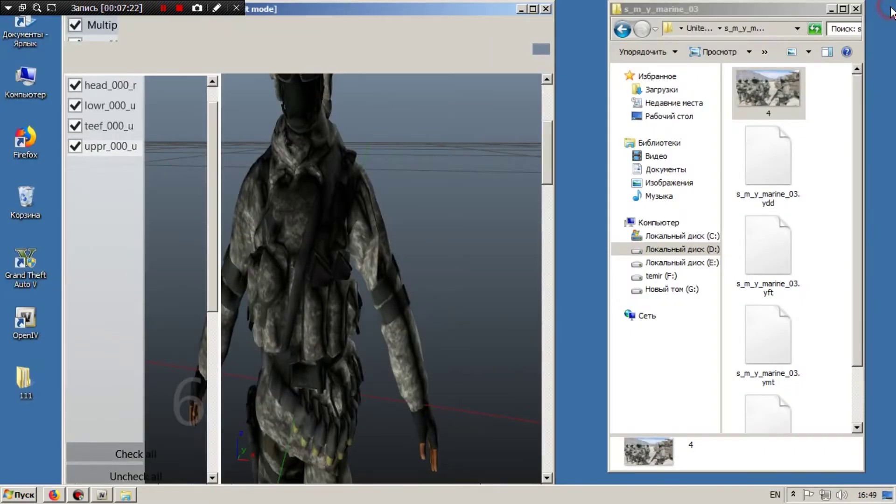
{"action": "left_click", "coordinate": [624, 31]}
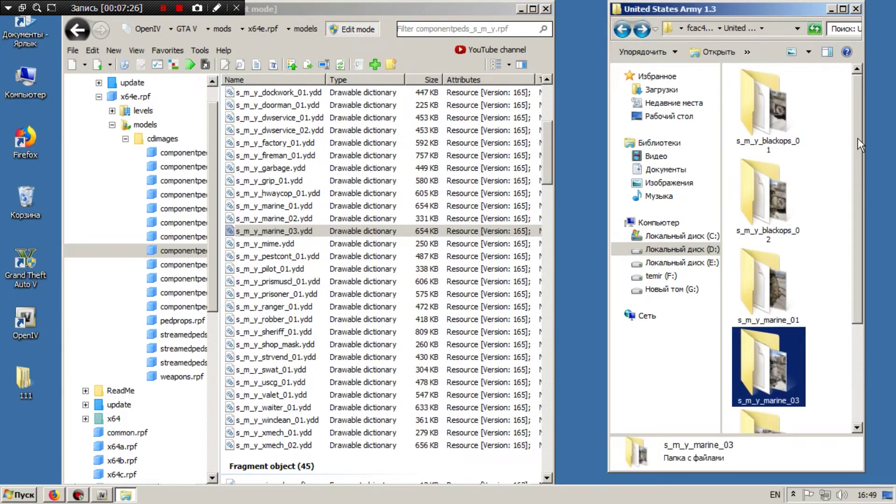
{"action": "left_click_drag", "start_coordinate": [858, 138], "coordinate": [857, 254]}
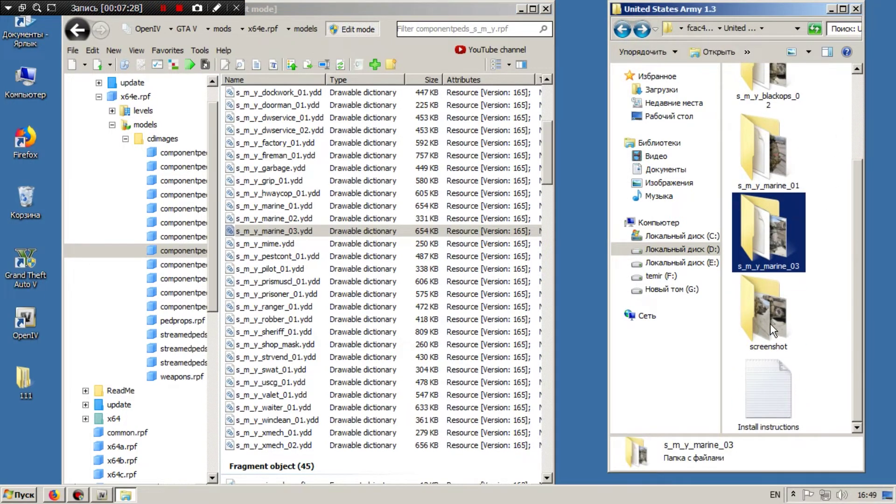
{"action": "left_click_drag", "start_coordinate": [859, 252], "coordinate": [853, 183]}
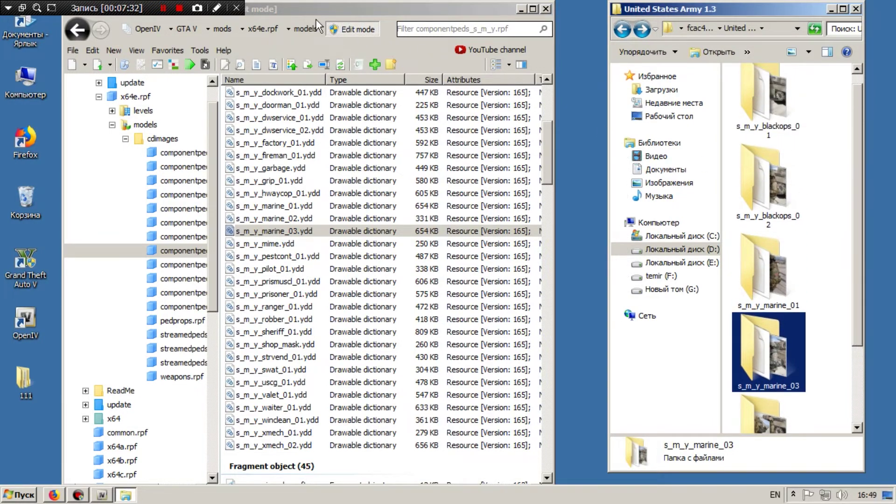
- Turn off edit mode and close both the archive manager and the mod folder window
{"action": "left_click", "coordinate": [360, 29]}
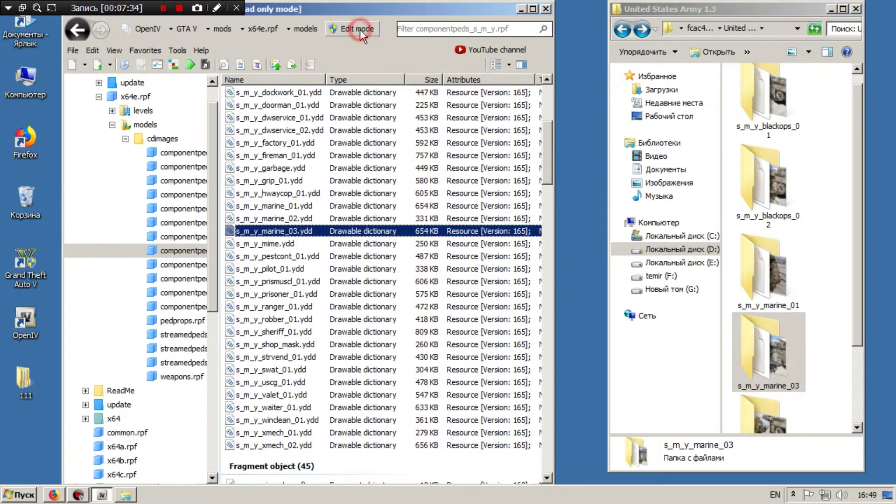
{"action": "left_click", "coordinate": [548, 9]}
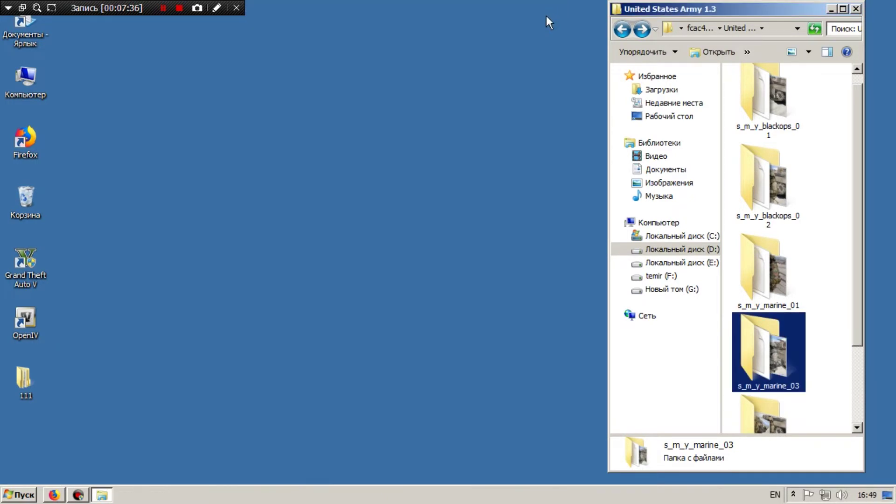
{"action": "left_click", "coordinate": [857, 9]}
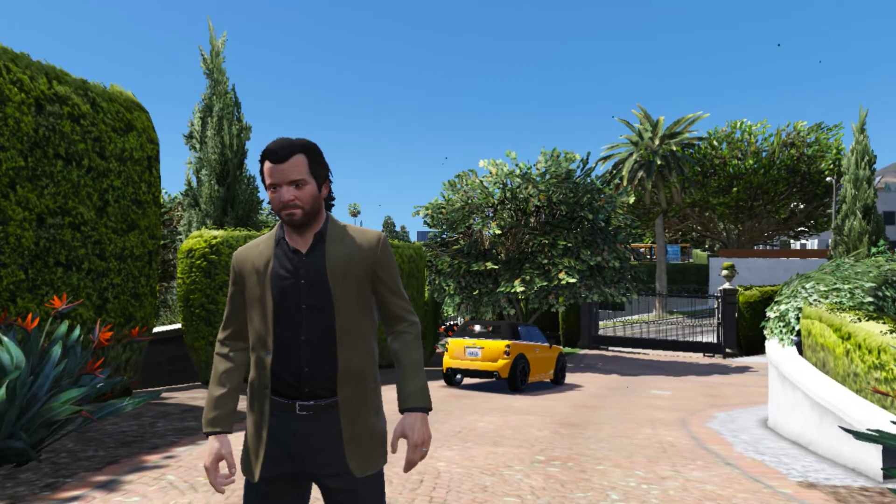
- In GTA V, open the trainer's Ped Models list from the player's Change Model options
{"action": "key", "text": "F4"}
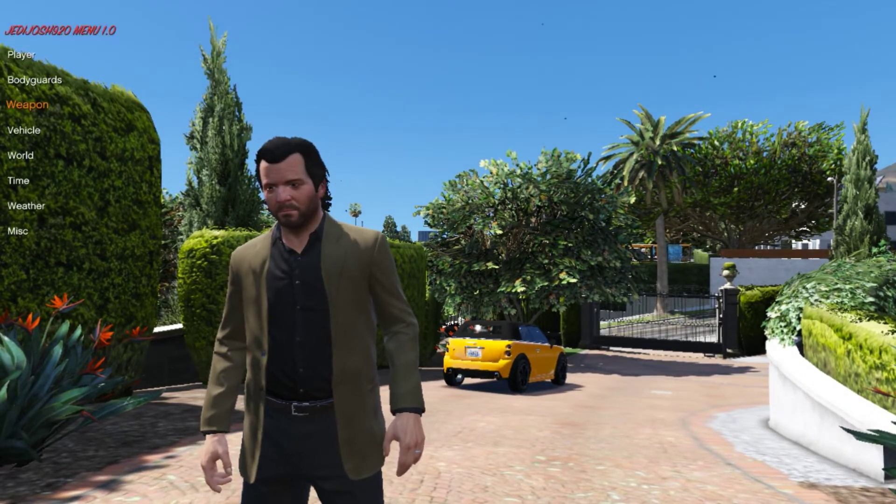
{"action": "key", "text": "Up"}
{"action": "key", "text": "Up"}
{"action": "key", "text": "Return"}
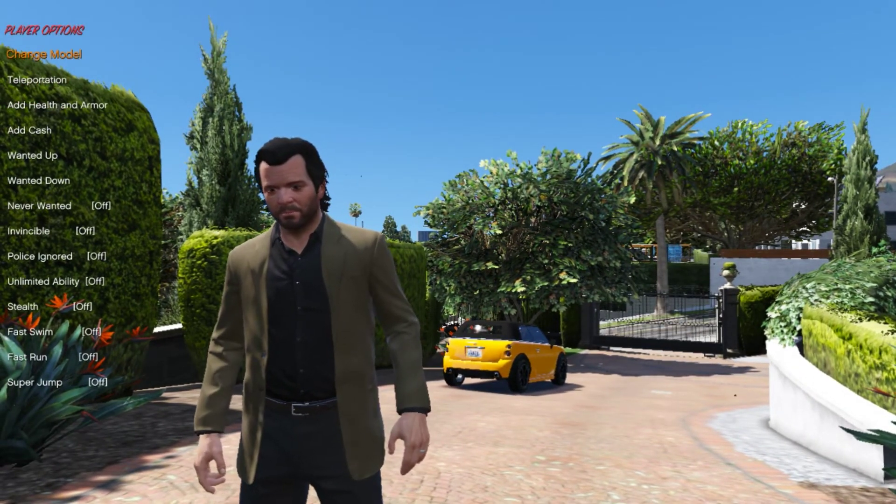
{"action": "key", "text": "Return"}
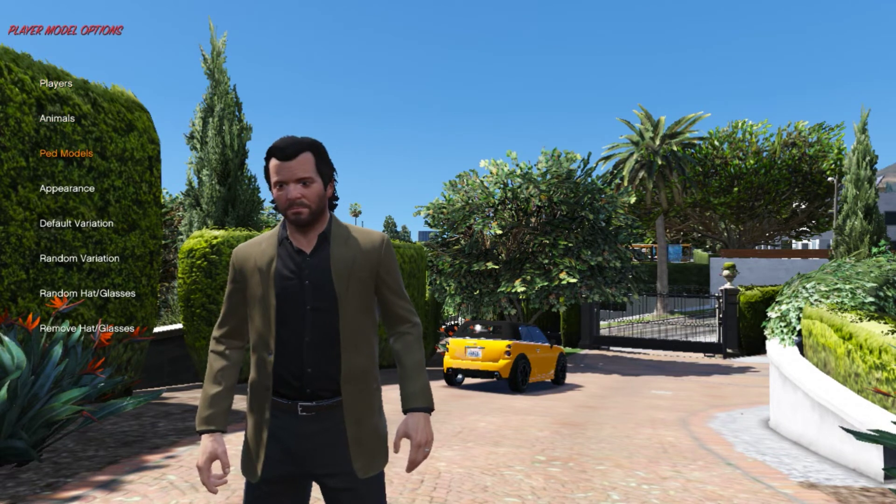
{"action": "key", "text": "Return"}
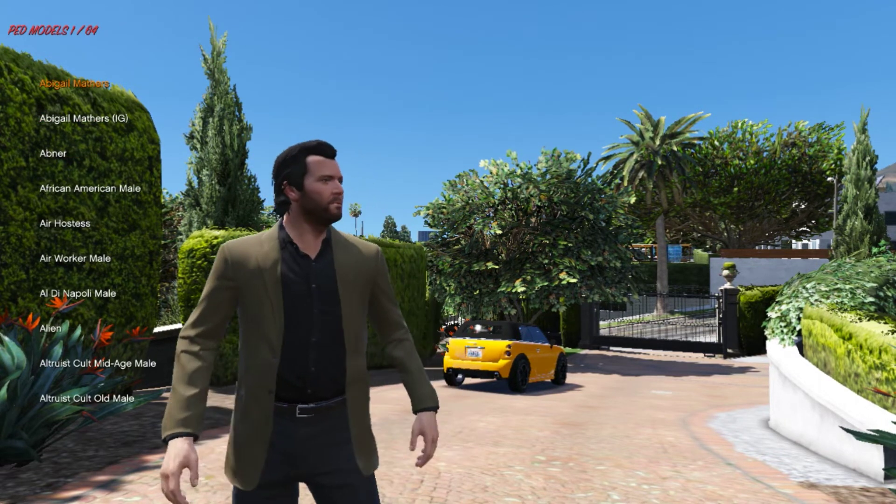
- Page backwards through the Ped Models list to page 37, which holds the Marine entries
{"action": "key", "text": "Up"}
{"action": "key", "text": "Left"}
{"action": "key", "text": "Left"}
{"action": "key", "text": "Left"}
{"action": "key", "text": "Left"}
{"action": "key", "text": "Left"}
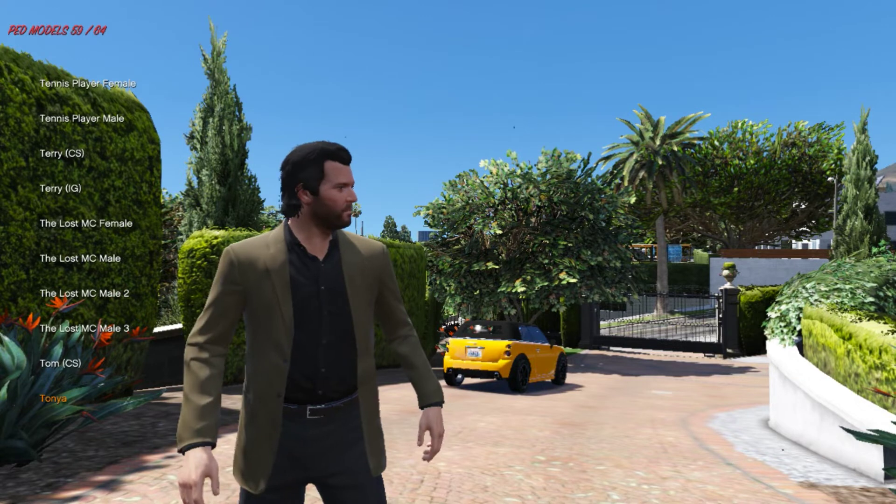
{"action": "key", "text": "Left"}
{"action": "key", "text": "Left"}
{"action": "key", "text": "Left"}
{"action": "key", "text": "Left"}
{"action": "key", "text": "Left"}
{"action": "key", "text": "Left"}
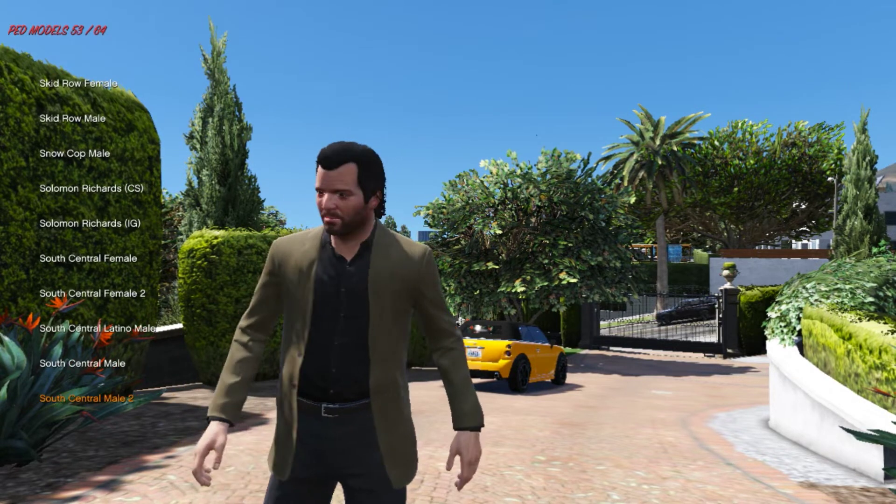
{"action": "key", "text": "Left"}
{"action": "key", "text": "Left"}
{"action": "key", "text": "Left"}
{"action": "key", "text": "Left"}
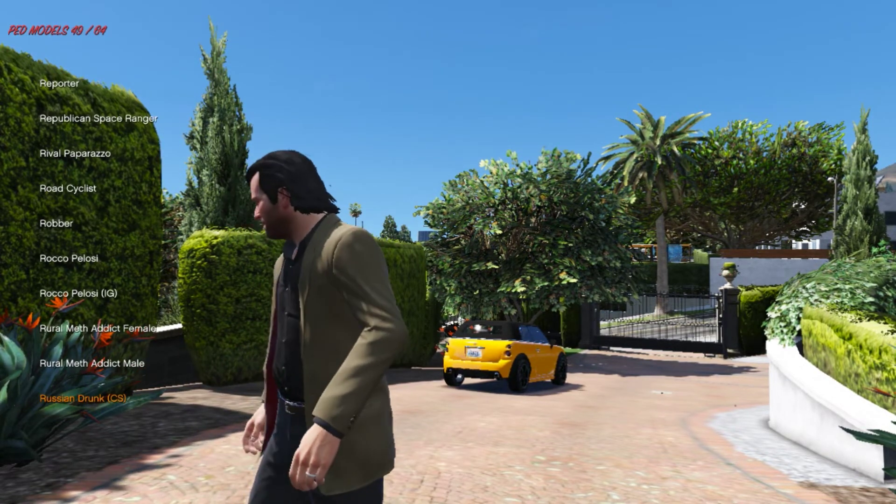
{"action": "key", "text": "Left"}
{"action": "key", "text": "Left"}
{"action": "key", "text": "Left"}
{"action": "key", "text": "Left"}
{"action": "key", "text": "Left"}
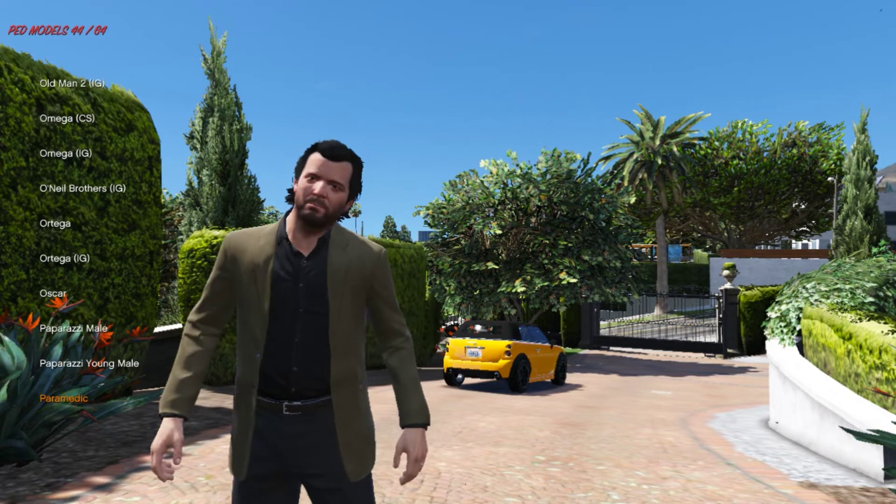
{"action": "key", "text": "Left"}
{"action": "key", "text": "Left"}
{"action": "key", "text": "Left"}
{"action": "key", "text": "Left"}
{"action": "key", "text": "Left"}
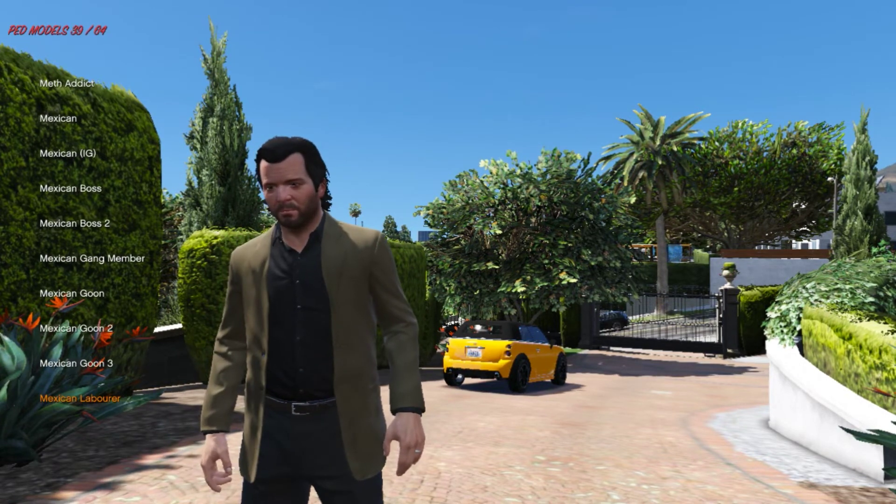
{"action": "key", "text": "Left"}
{"action": "key", "text": "Left"}
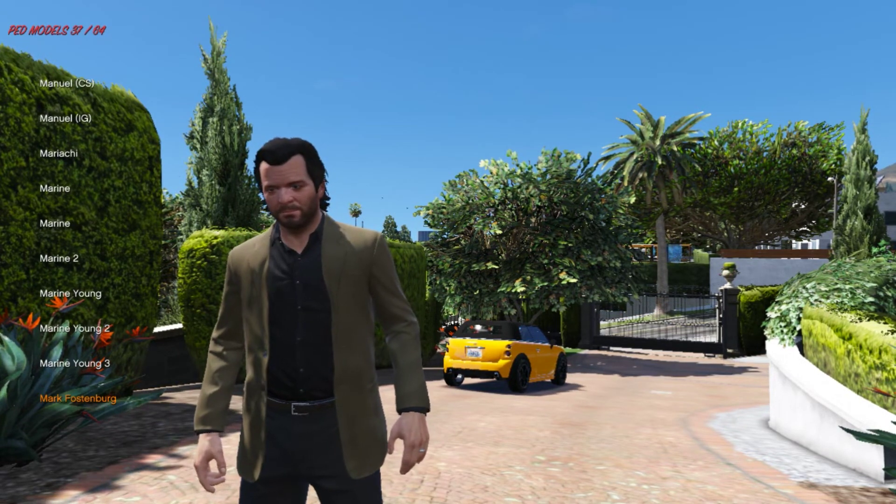
- Change the player to the first Marine ped model and view it from behind
{"action": "key", "text": "Up"}
{"action": "key", "text": "Up"}
{"action": "key", "text": "Up"}
{"action": "key", "text": "Up"}
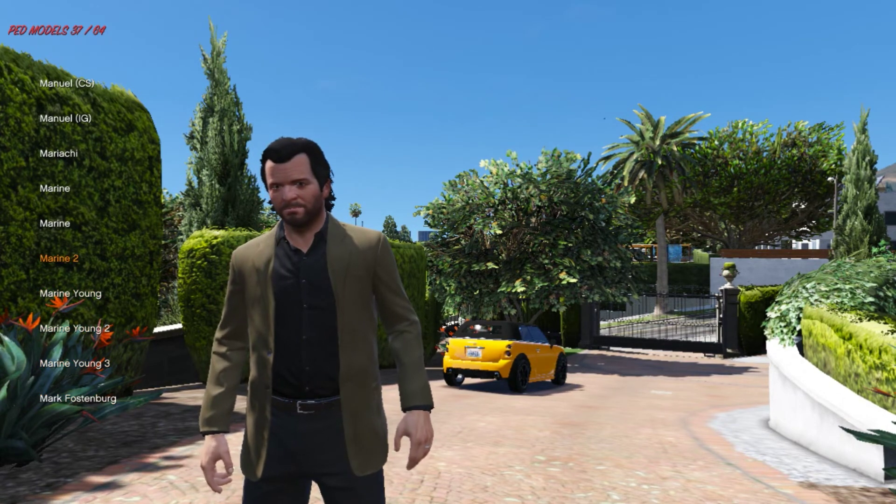
{"action": "key", "text": "Up"}
{"action": "key", "text": "BackSpace"}
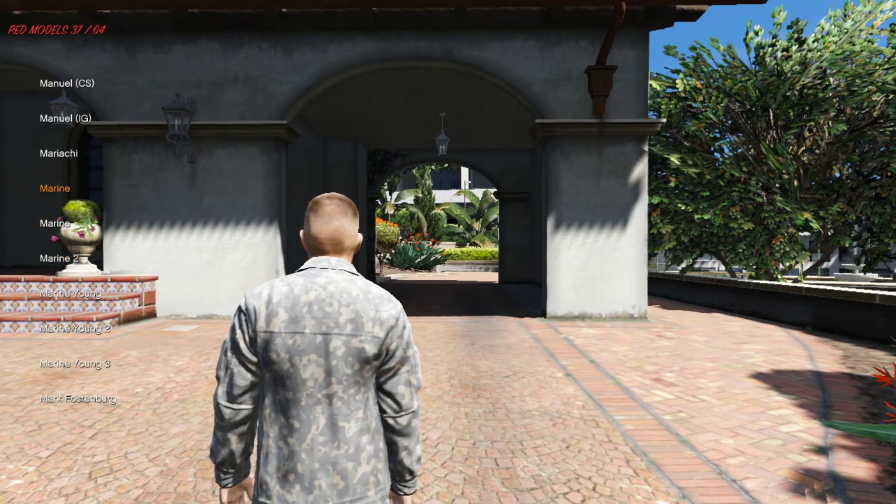
{"action": "key", "text": "BackSpace"}
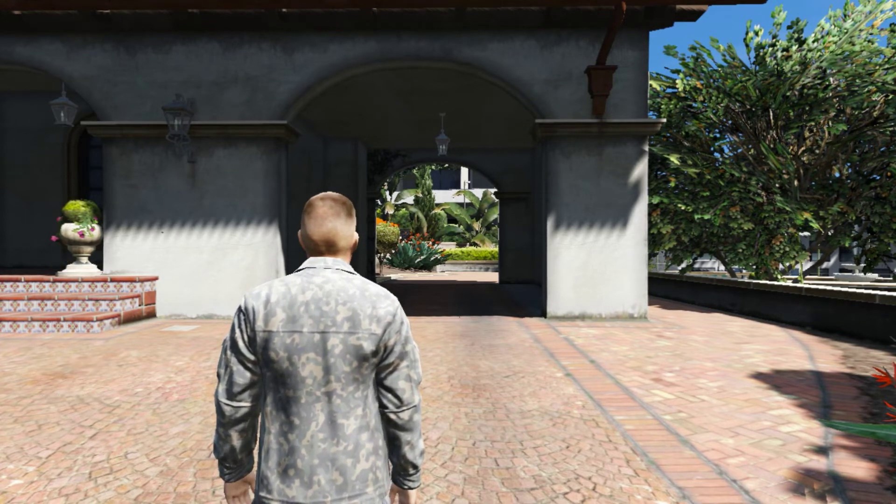
- Change the player to the Marine 2 ped model and view its outfit
{"action": "key", "text": "F5"}
{"action": "key", "text": "Down"}
{"action": "key", "text": "Down"}
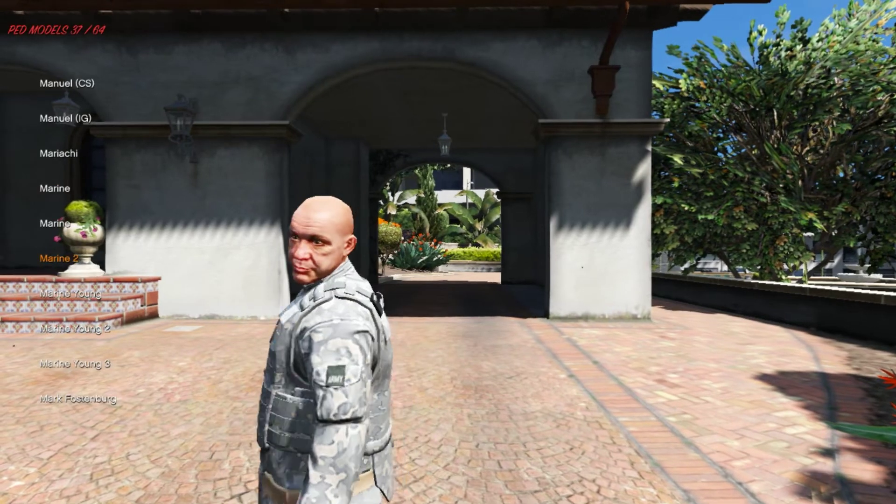
{"action": "key", "text": "Up"}
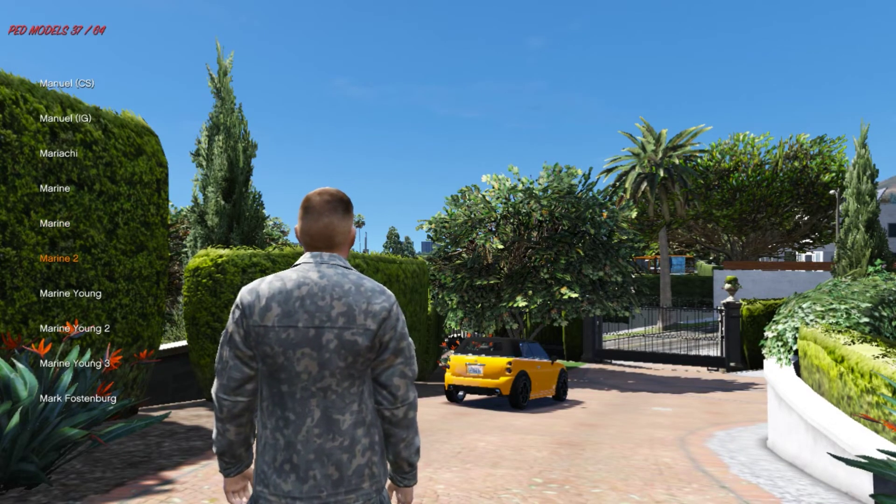
- Change the player to the Marine Young ped model and walk around the driveway to inspect the soldier from all sides
{"action": "key", "text": "BackSpace"}
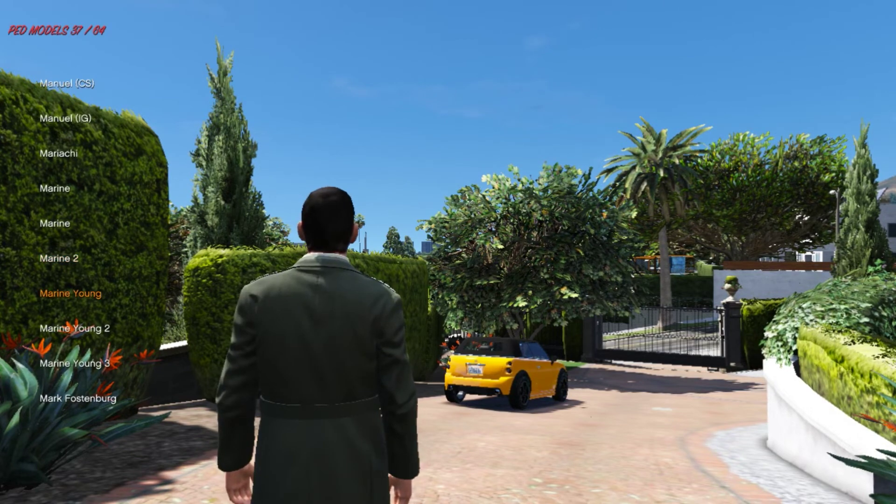
{"action": "key", "text": "Return"}
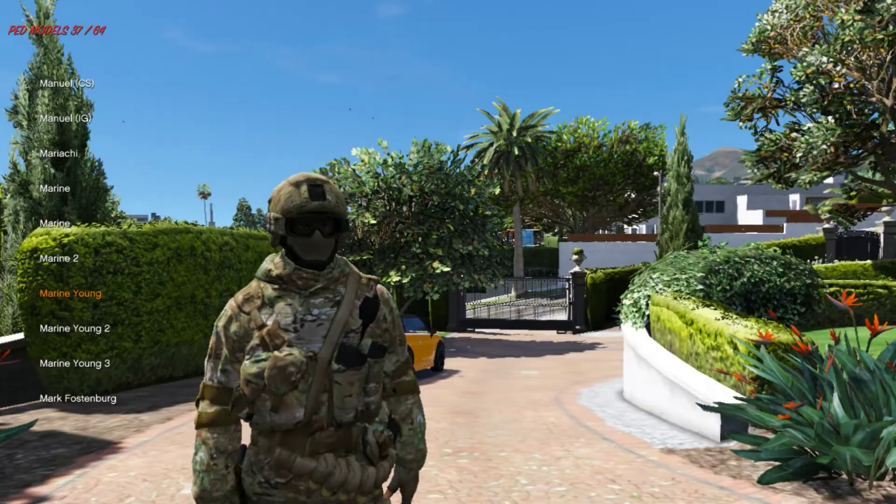
{"action": "key", "text": "w"}
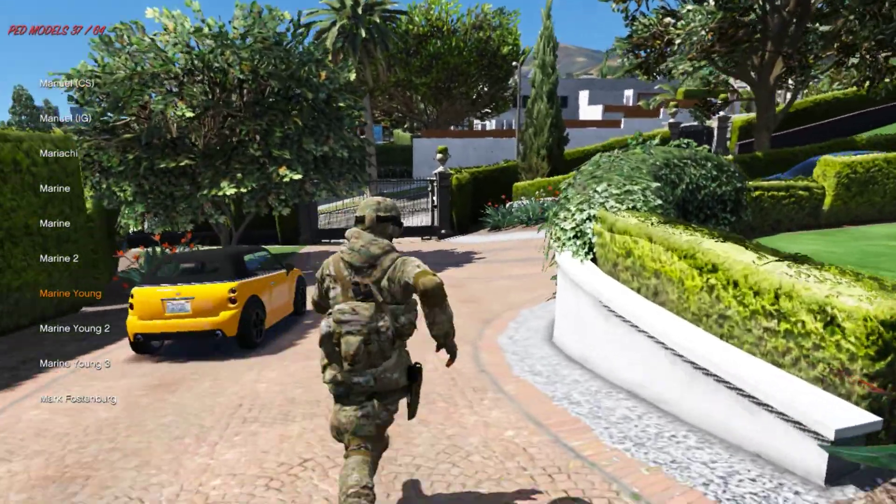
{"action": "key", "text": "w"}
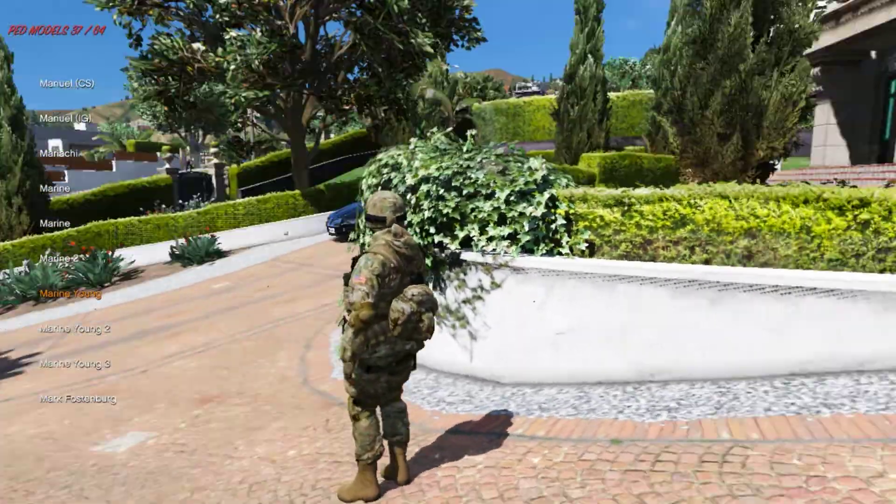
{"action": "key", "text": "w"}
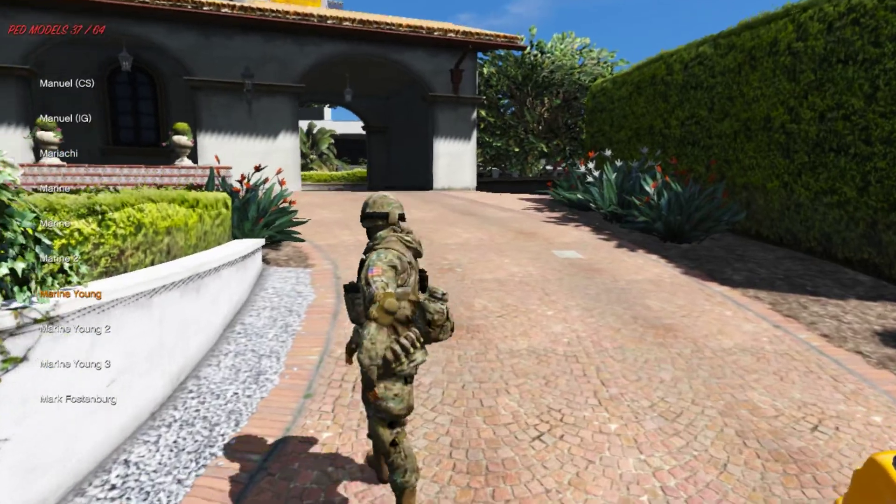
{"action": "key", "text": "w"}
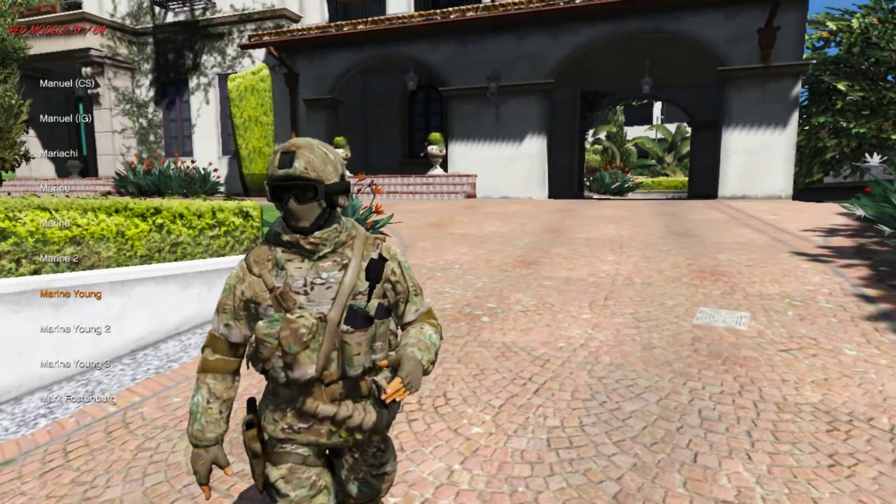